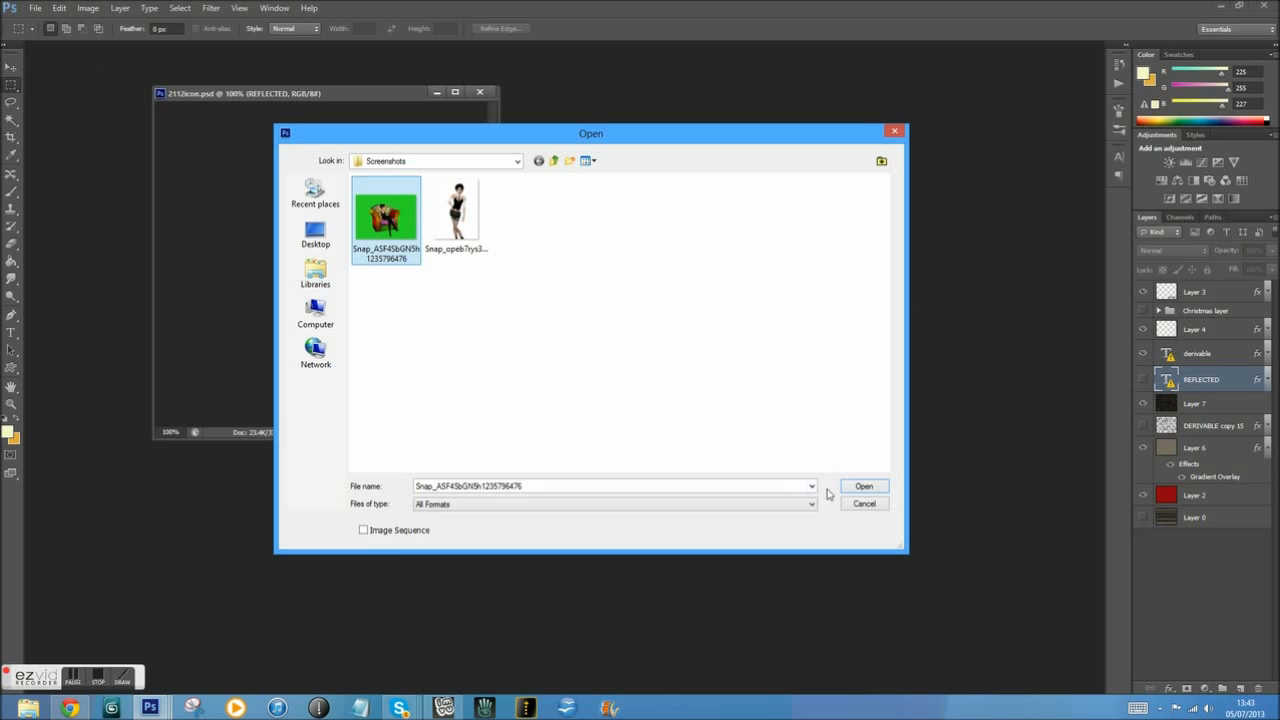
Step: Open the armchair snapshot with the green background from the Screenshots folder and float it in its own window
click(852, 488)
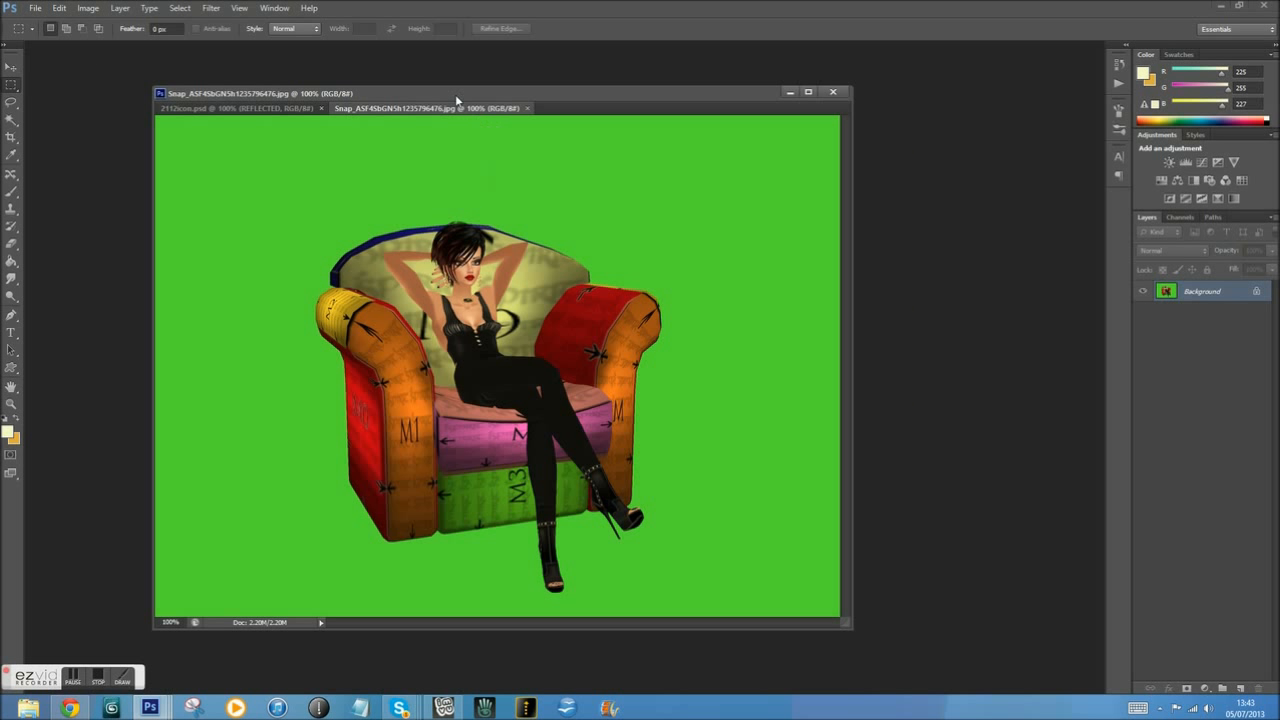
drag(453, 108, 452, 131)
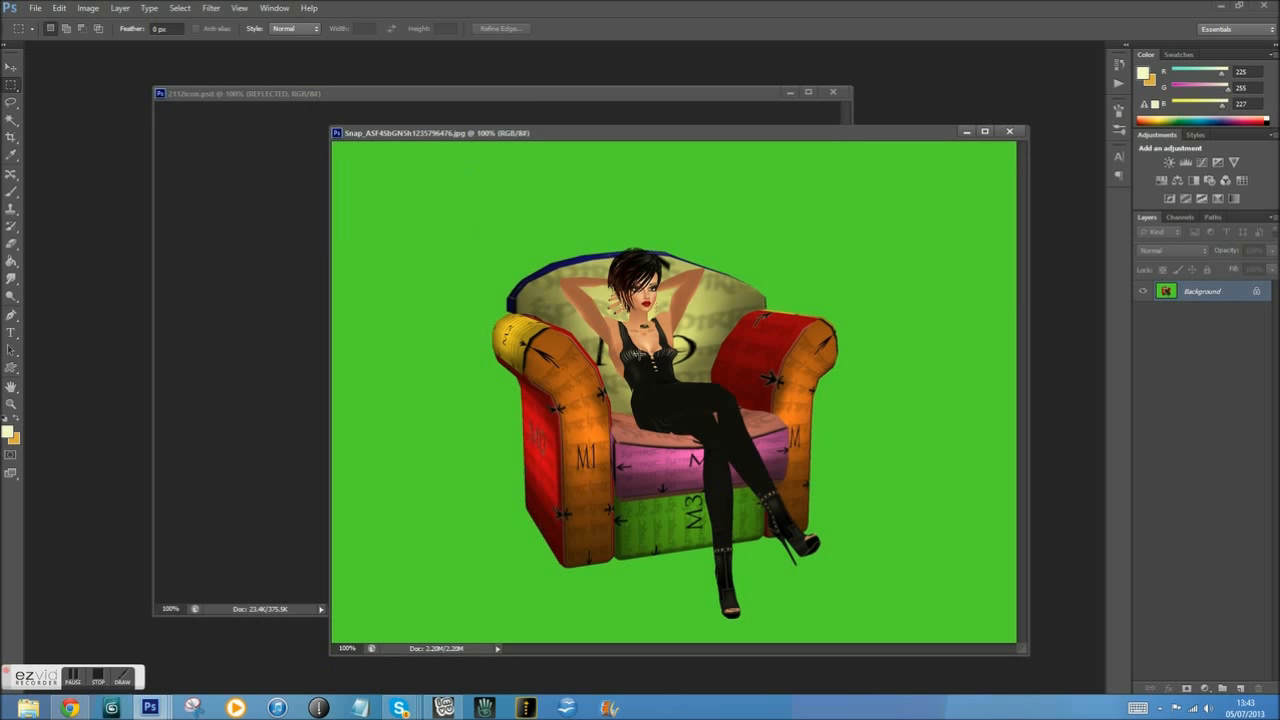
Step: Convert the snapshot's Background to a regular layer named Layer 0 and remove its green backdrop with the Magic Eraser
click(11, 243)
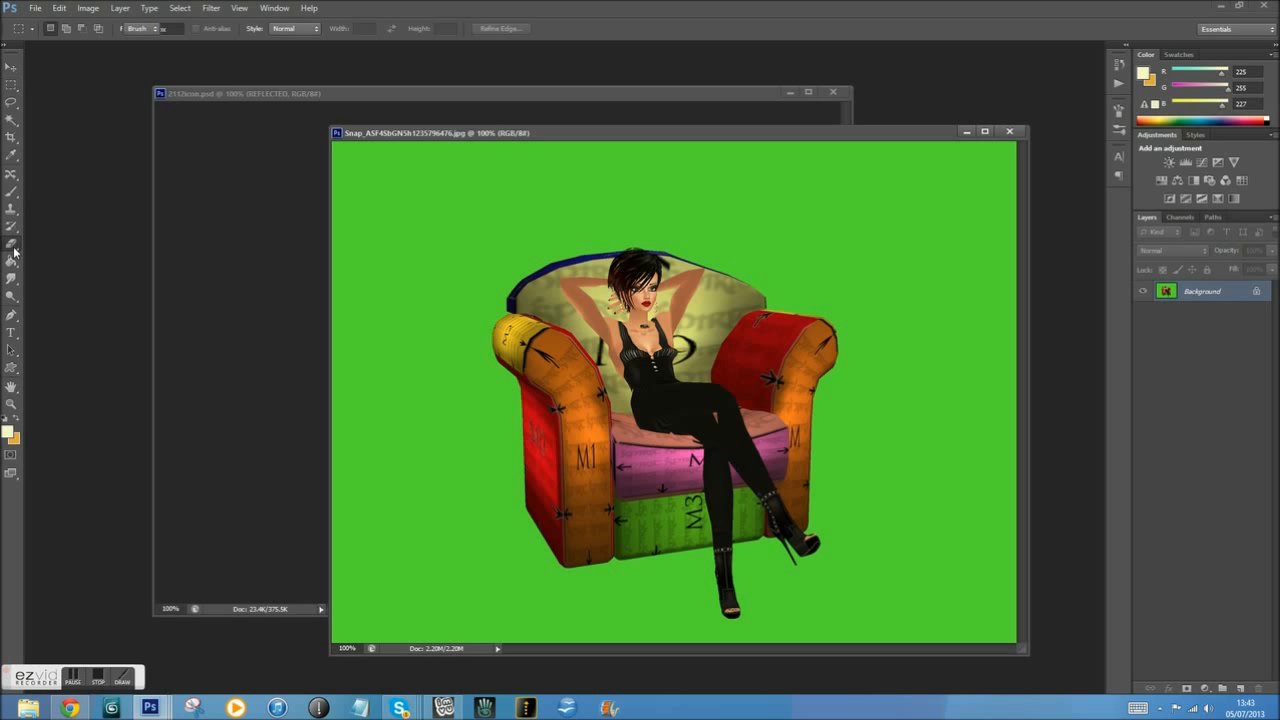
click(56, 268)
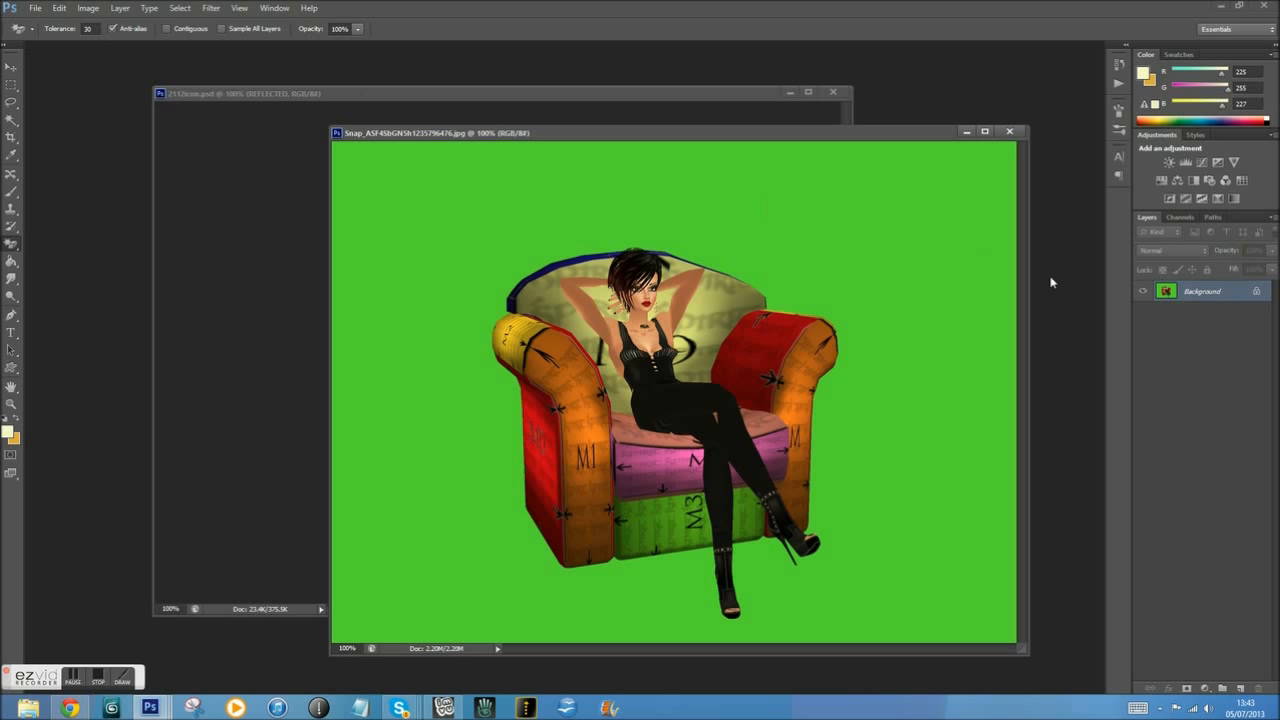
double_click(1200, 293)
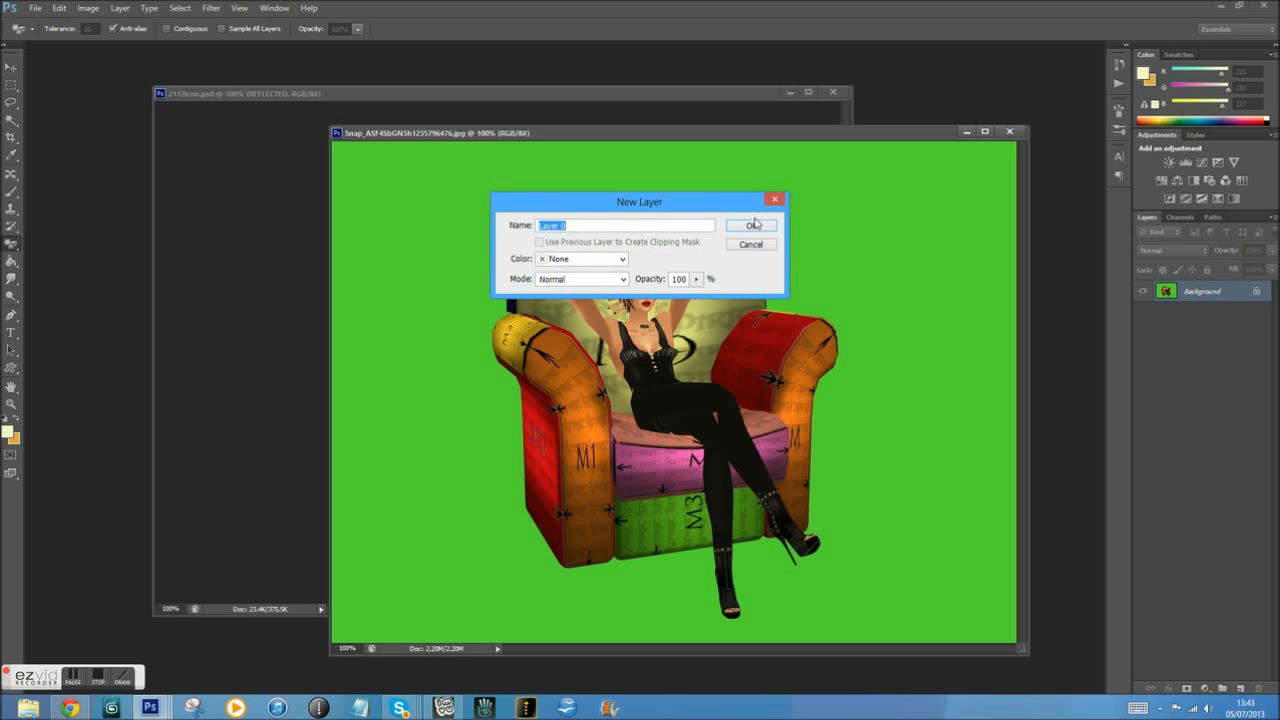
click(756, 225)
click(884, 232)
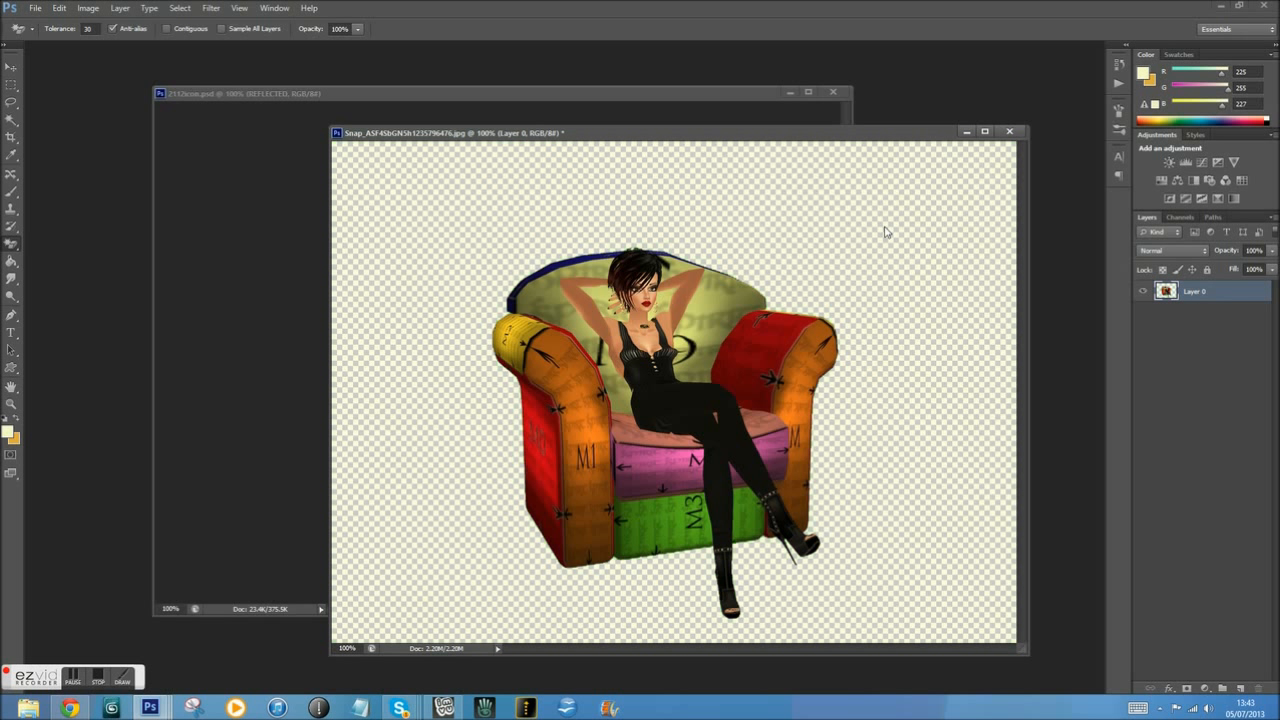
Step: Copy the cut-out armchair layer into 2112icon.psd and close the snapshot without saving it
click(13, 68)
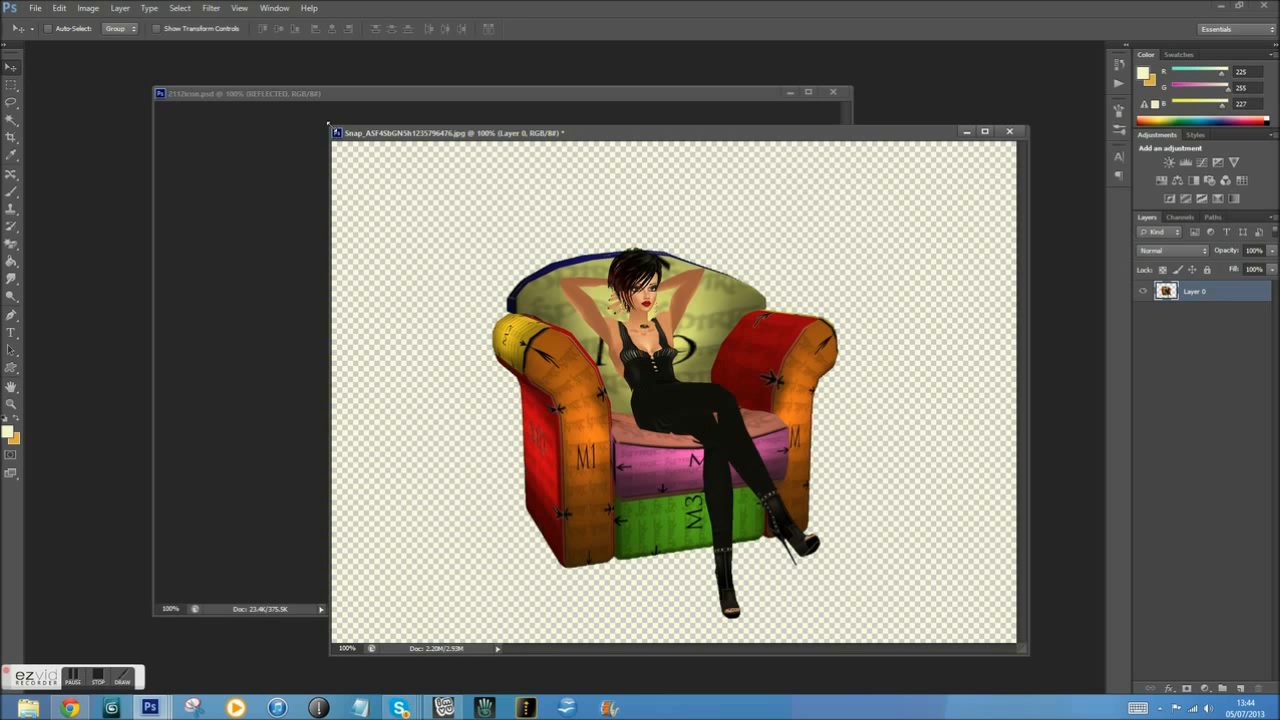
drag(328, 123, 714, 112)
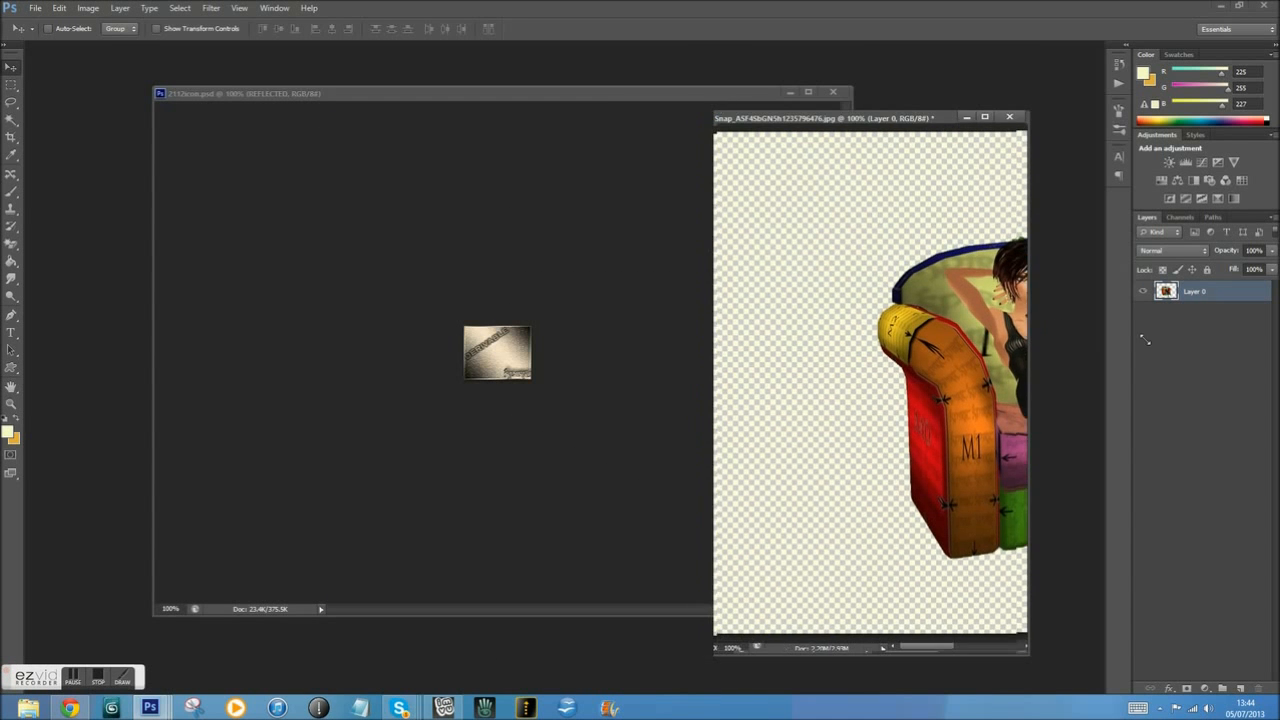
drag(1166, 291, 490, 358)
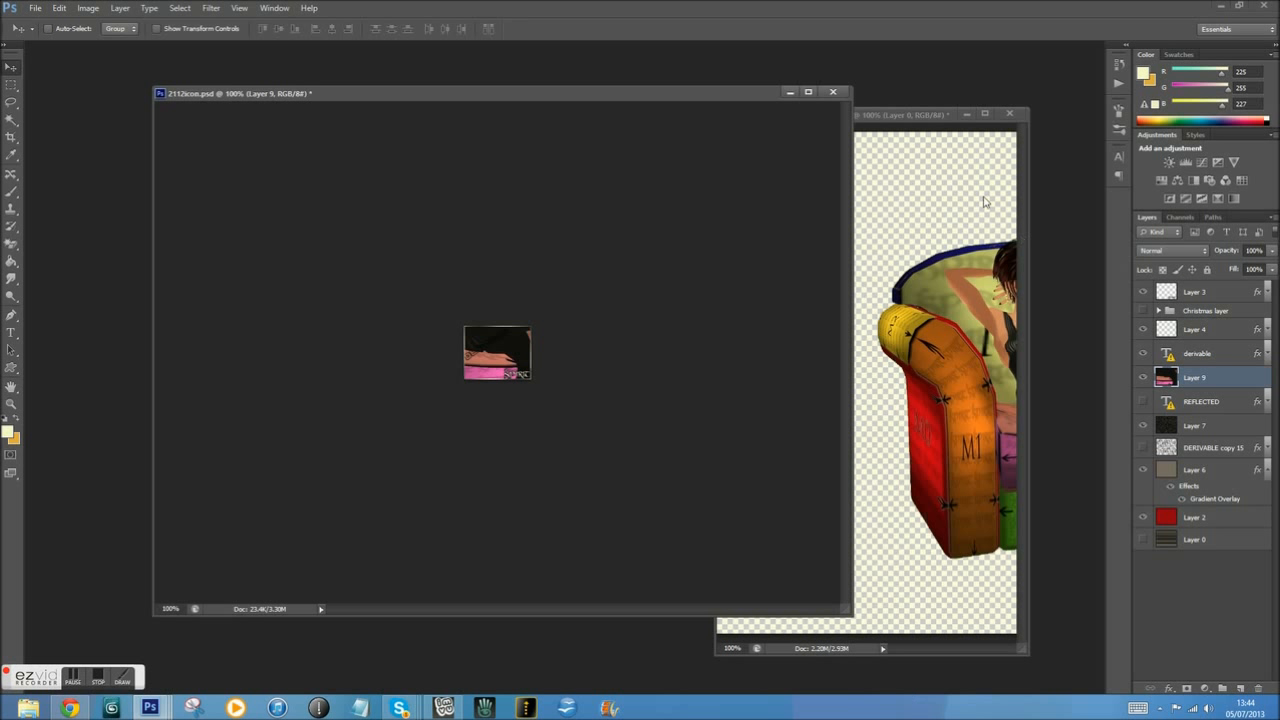
click(1008, 116)
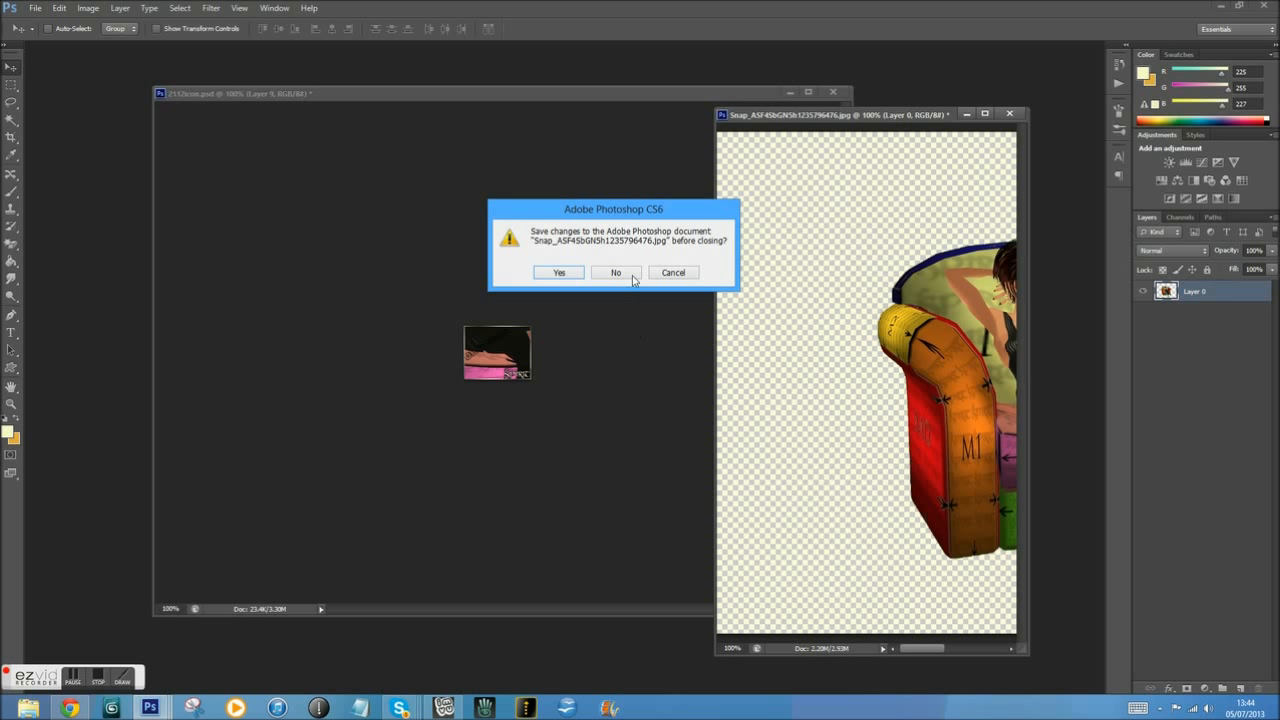
click(616, 273)
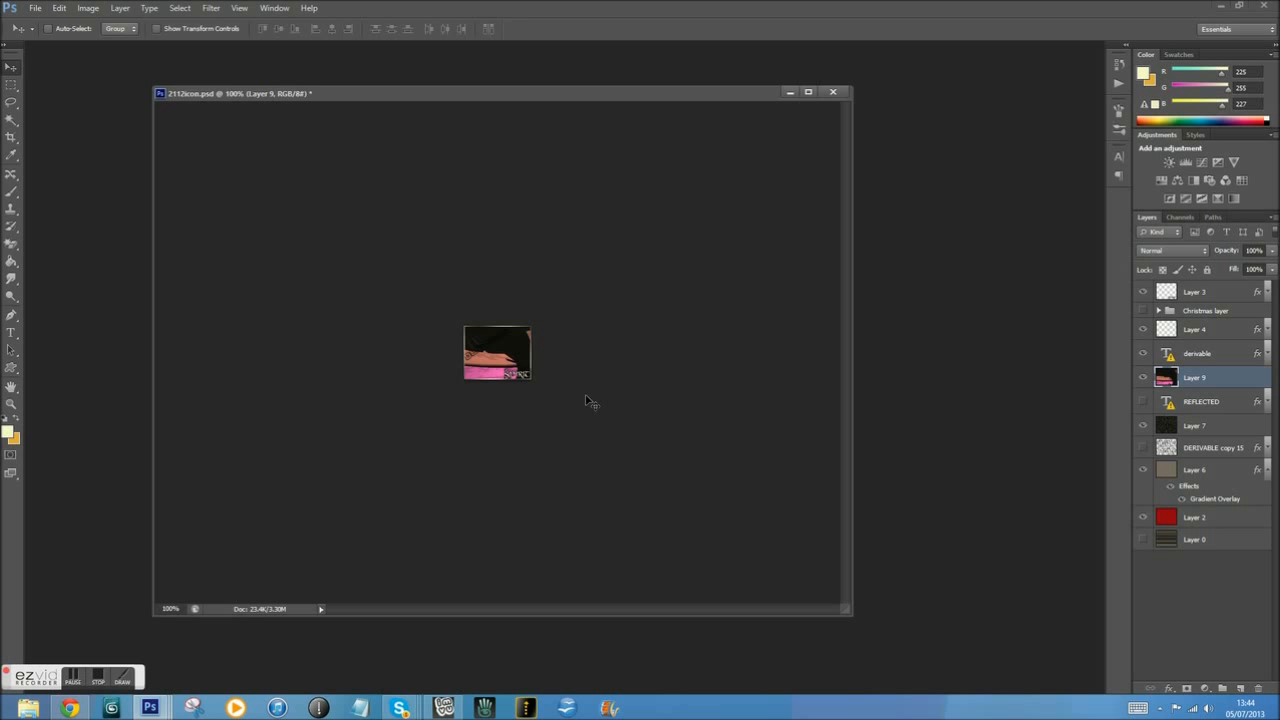
Step: Scale Layer 9 down to about 28% and position it so the woman's upper body fills the icon
key(ctrl+t)
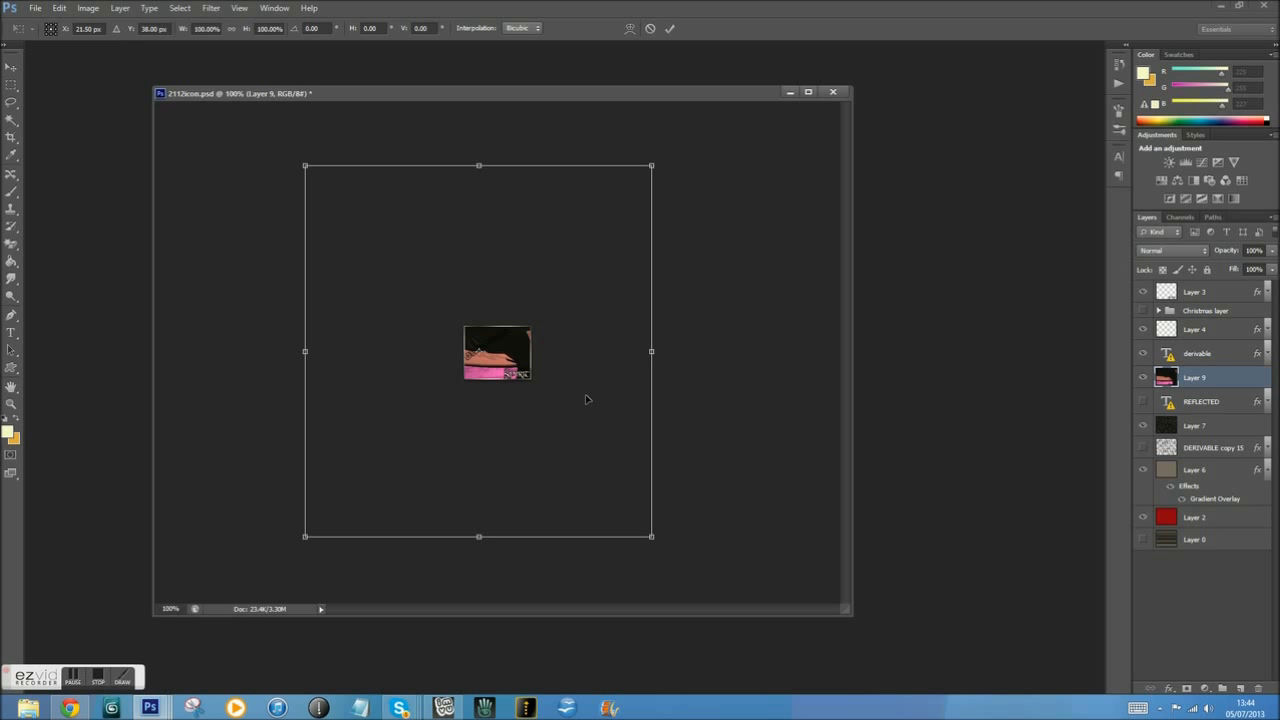
drag(633, 524, 516, 410)
drag(458, 358, 545, 469)
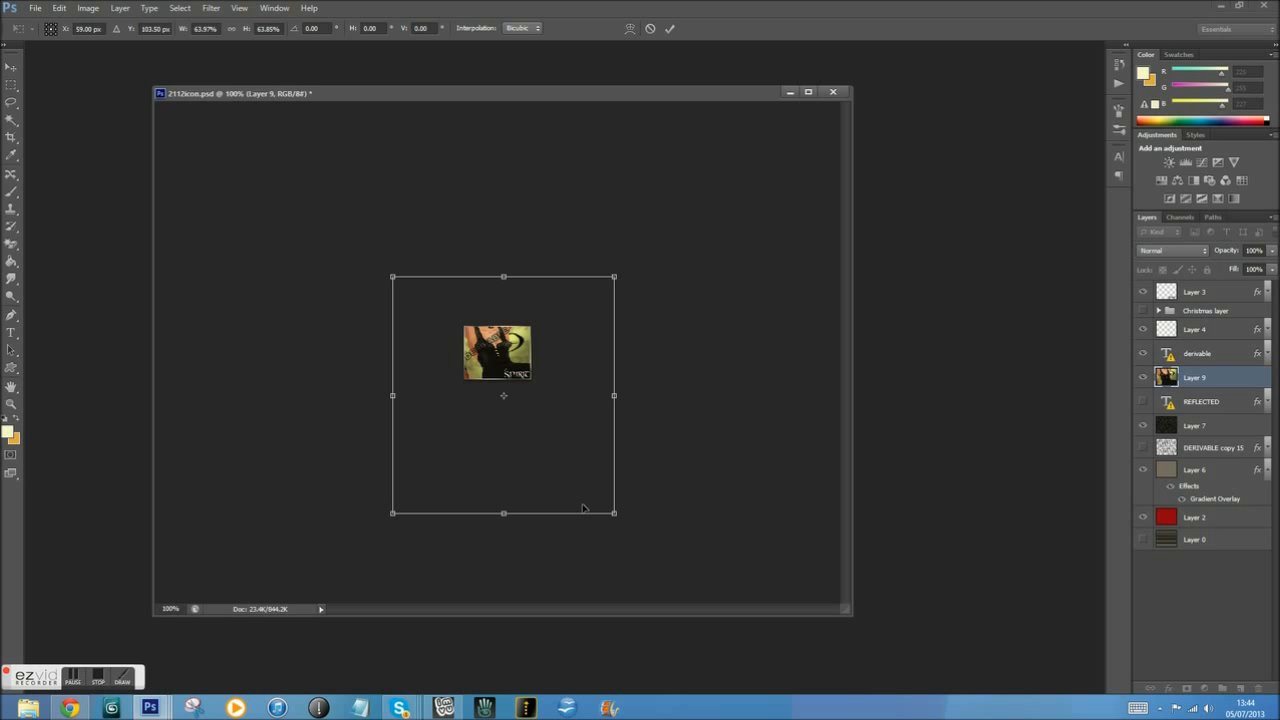
drag(615, 515, 521, 407)
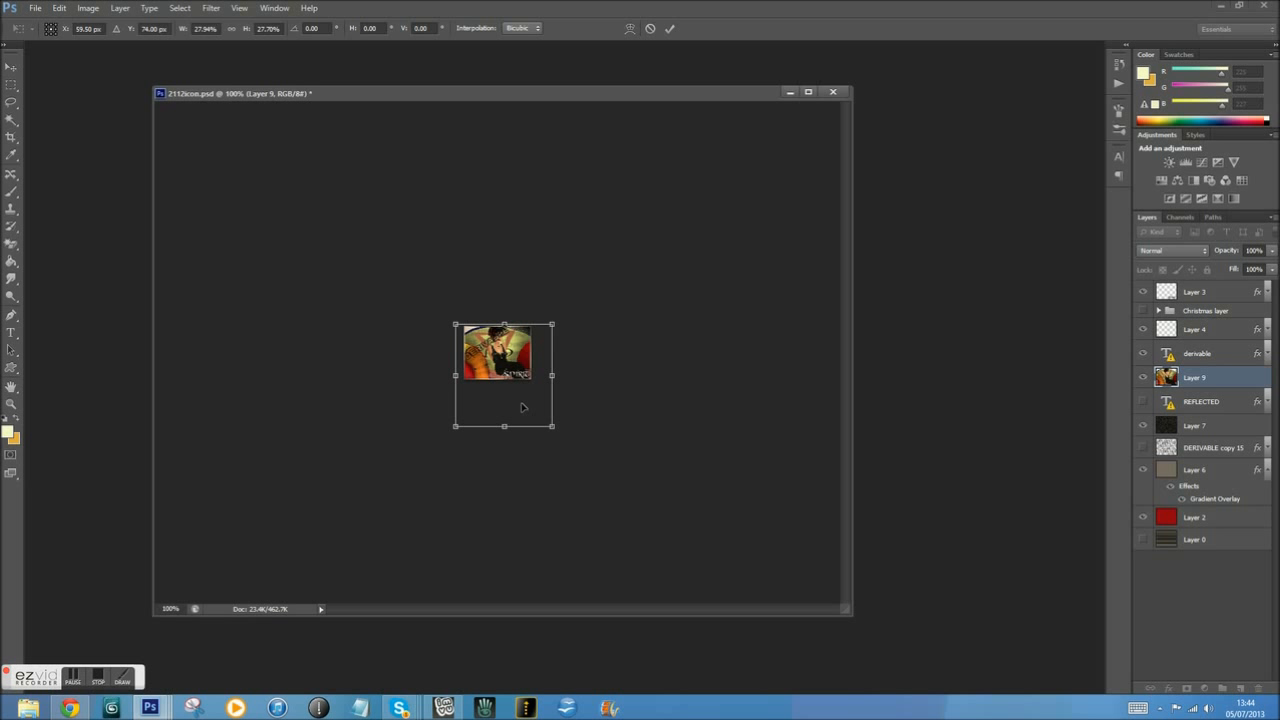
key(Return)
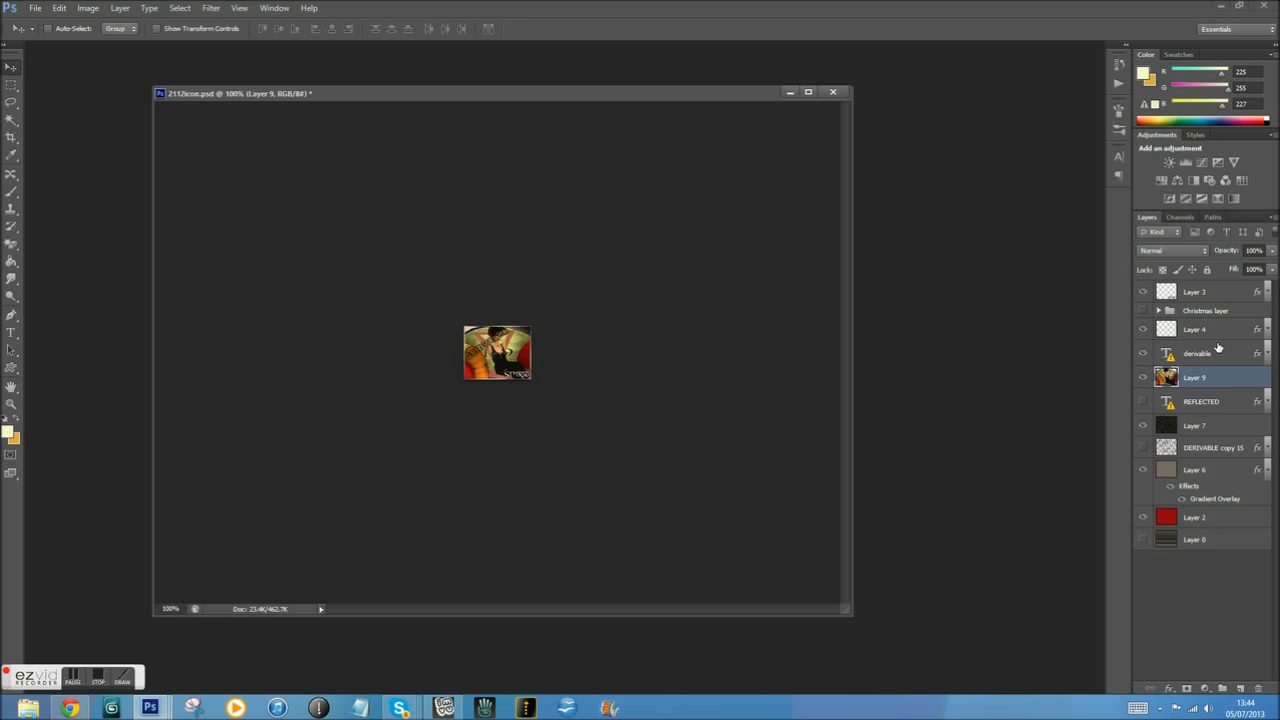
Step: Keep the derivable text layer's opacity at 100% and hide the layer
click(1202, 356)
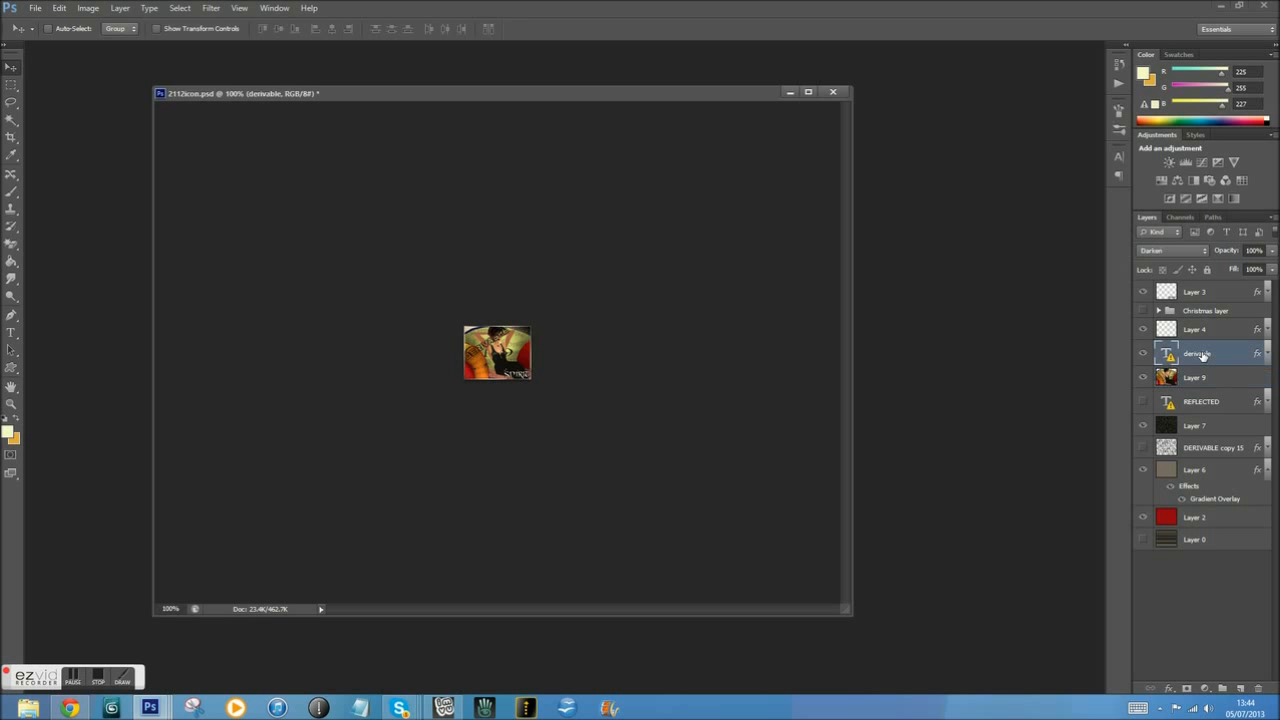
click(1273, 251)
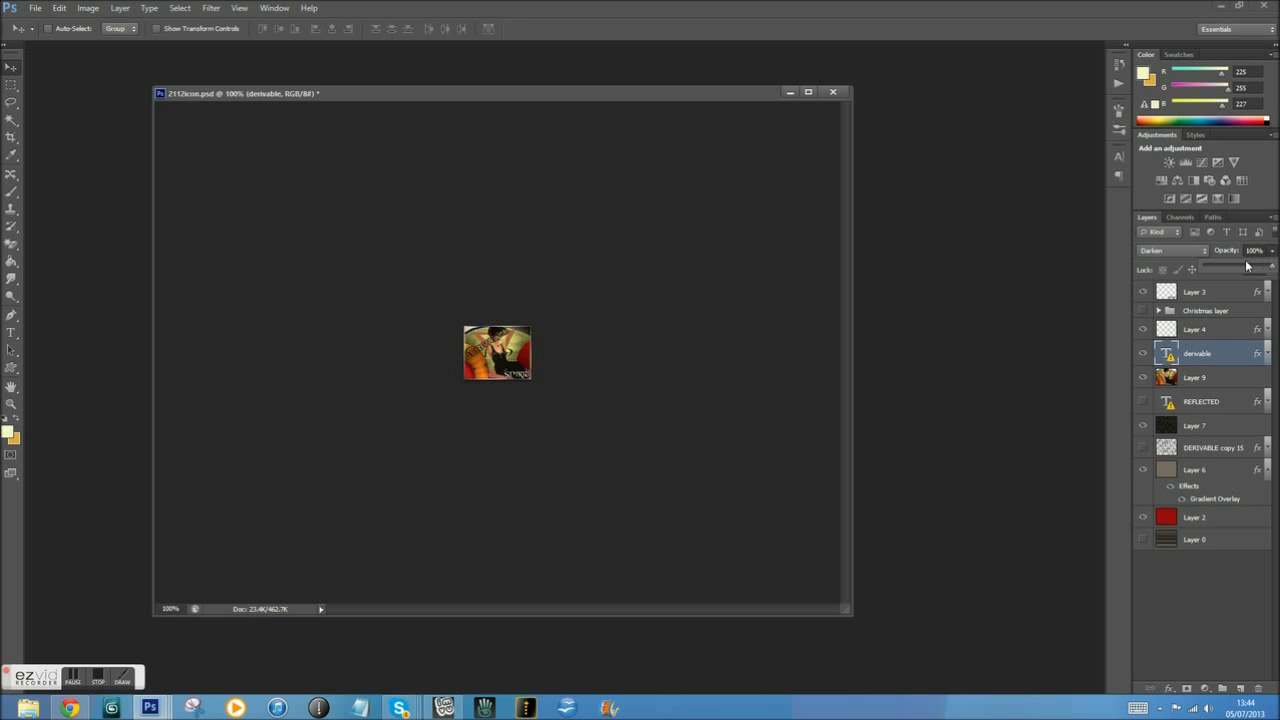
click(1240, 269)
drag(1238, 268, 1272, 268)
click(1143, 355)
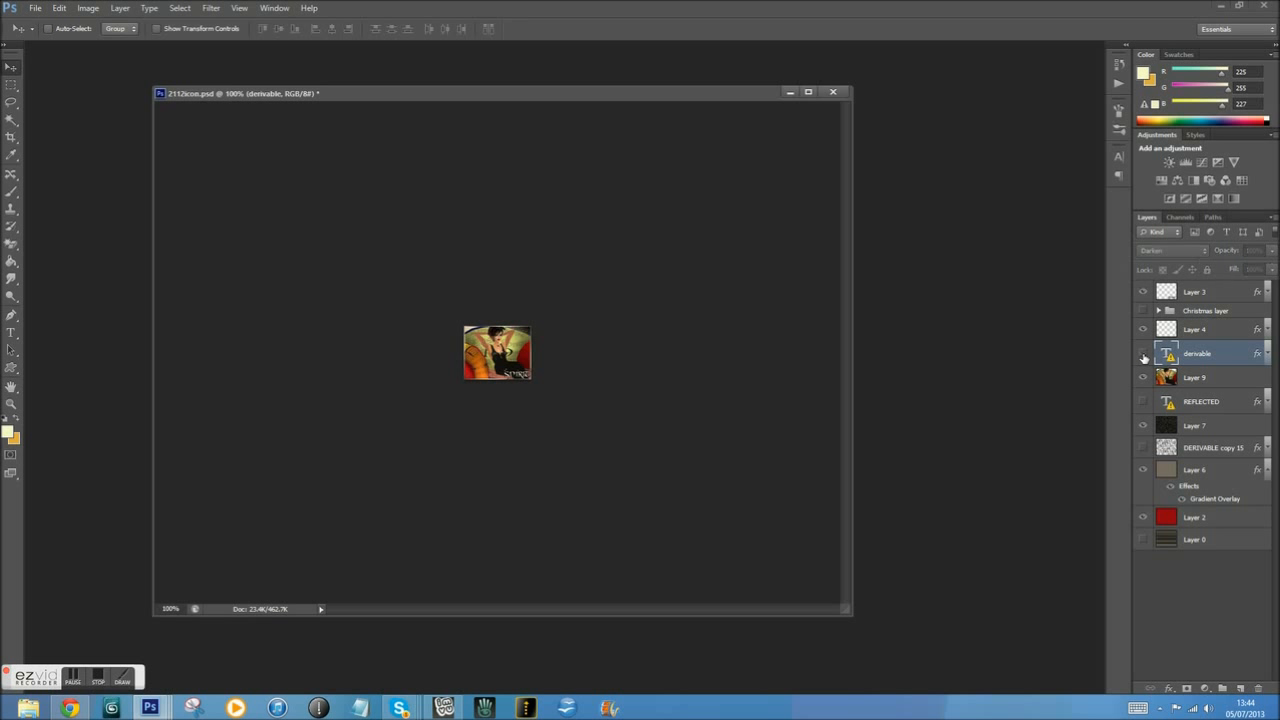
Step: Show the animation timeline and delete its existing frames until only one is left
click(276, 8)
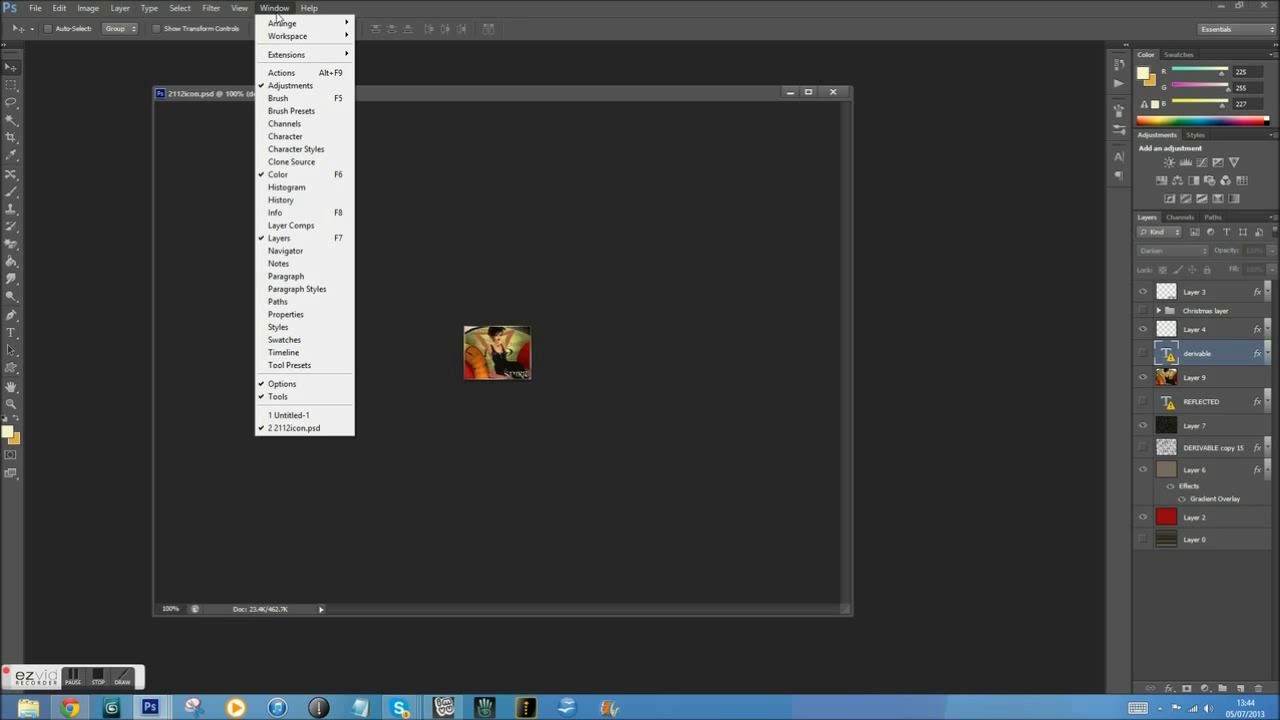
click(285, 353)
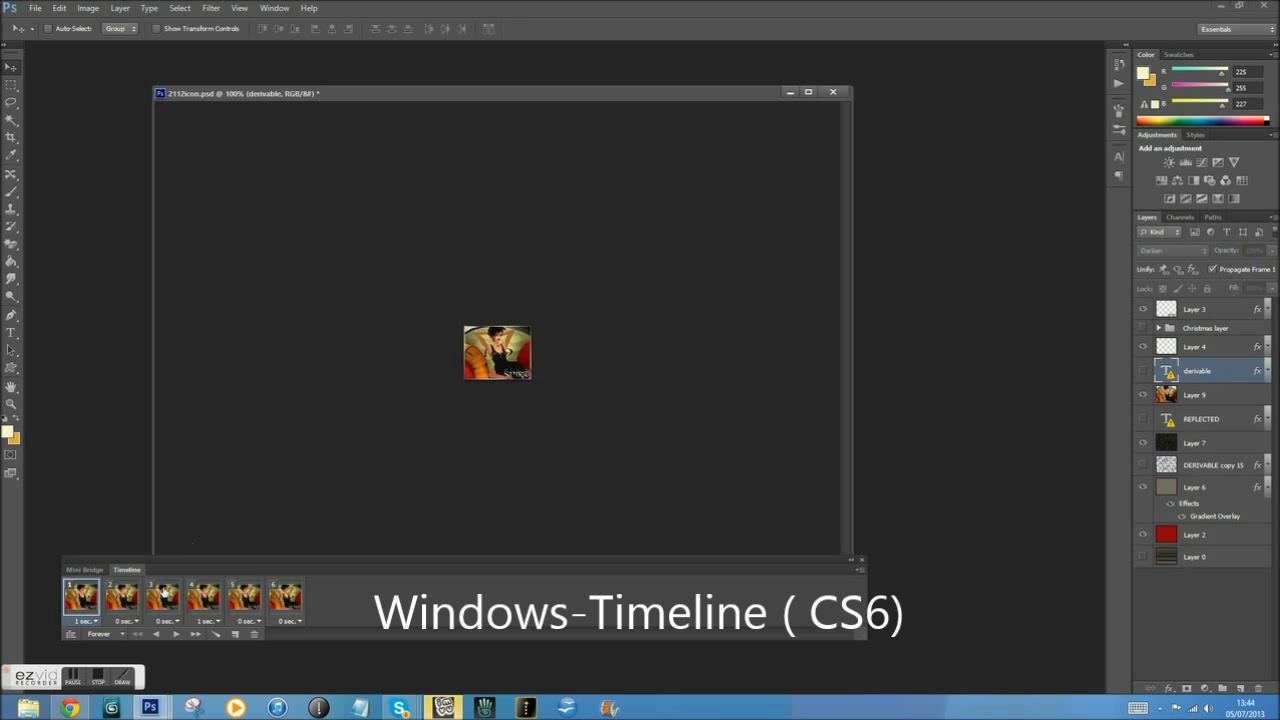
click(255, 634)
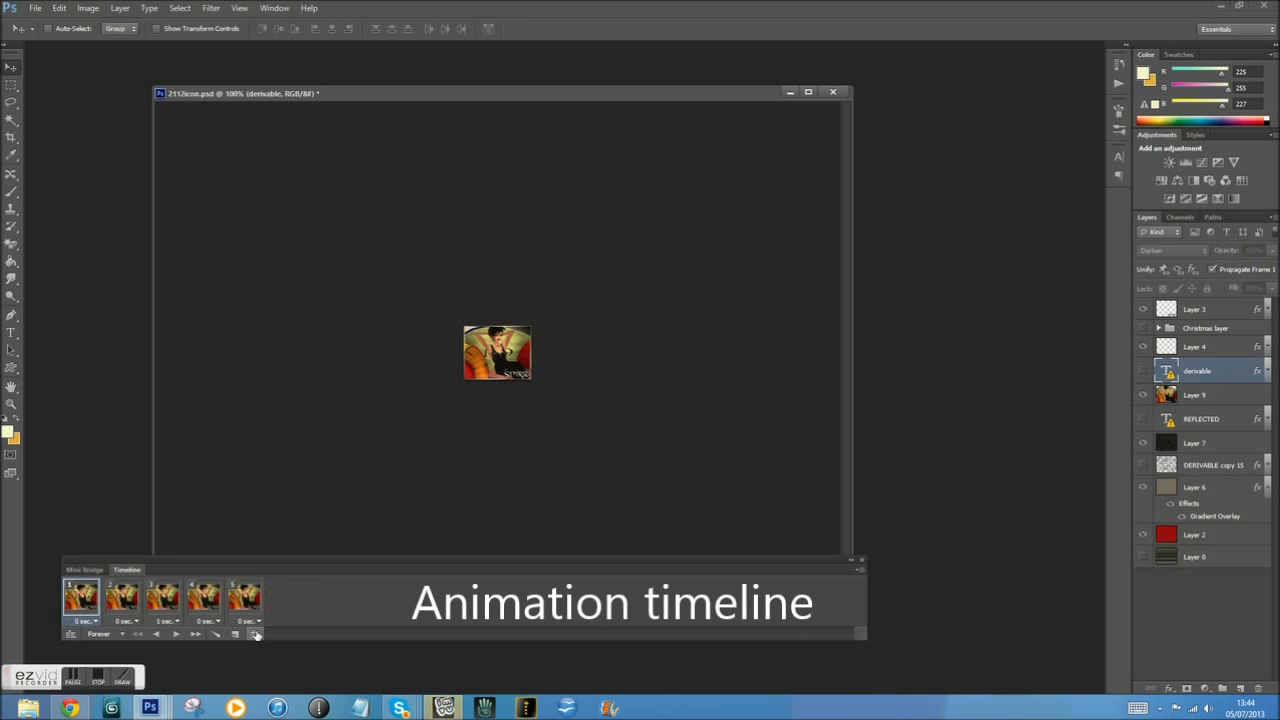
click(255, 634)
click(255, 634)
click(255, 634)
click(255, 634)
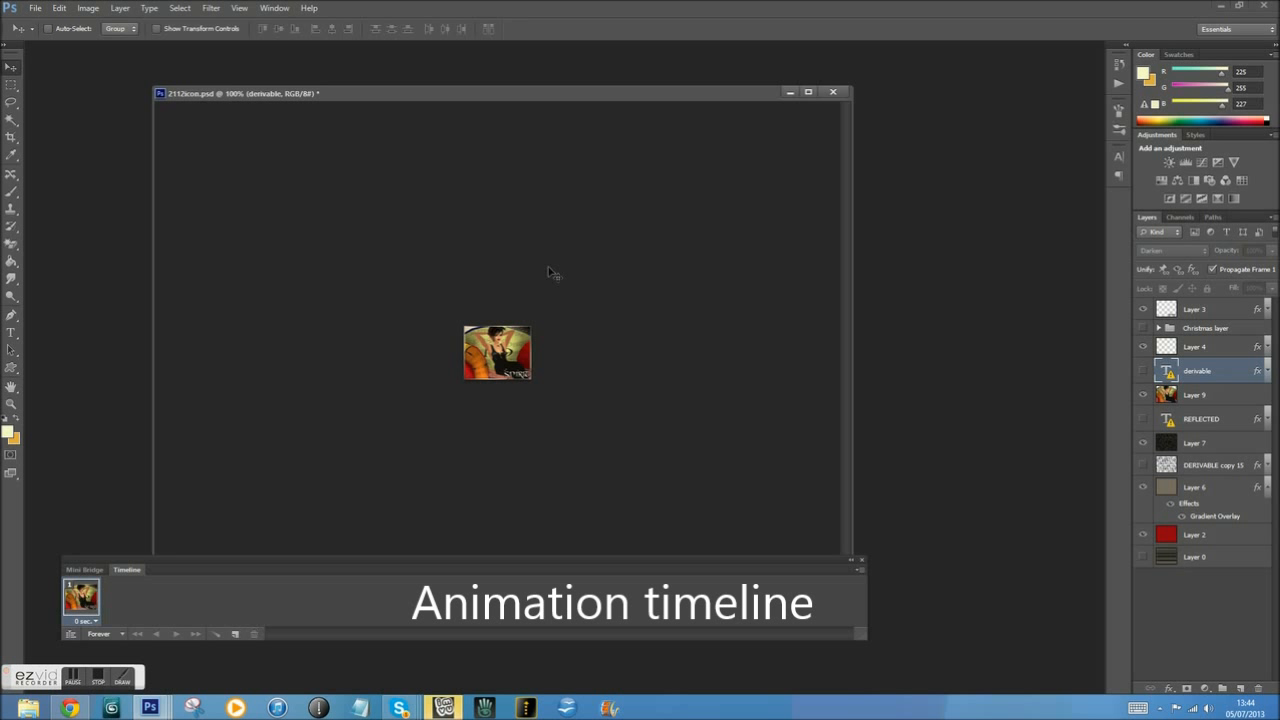
Step: Duplicate Layer 9 within 2112icon.psd as Layer 9 copy
click(1225, 397)
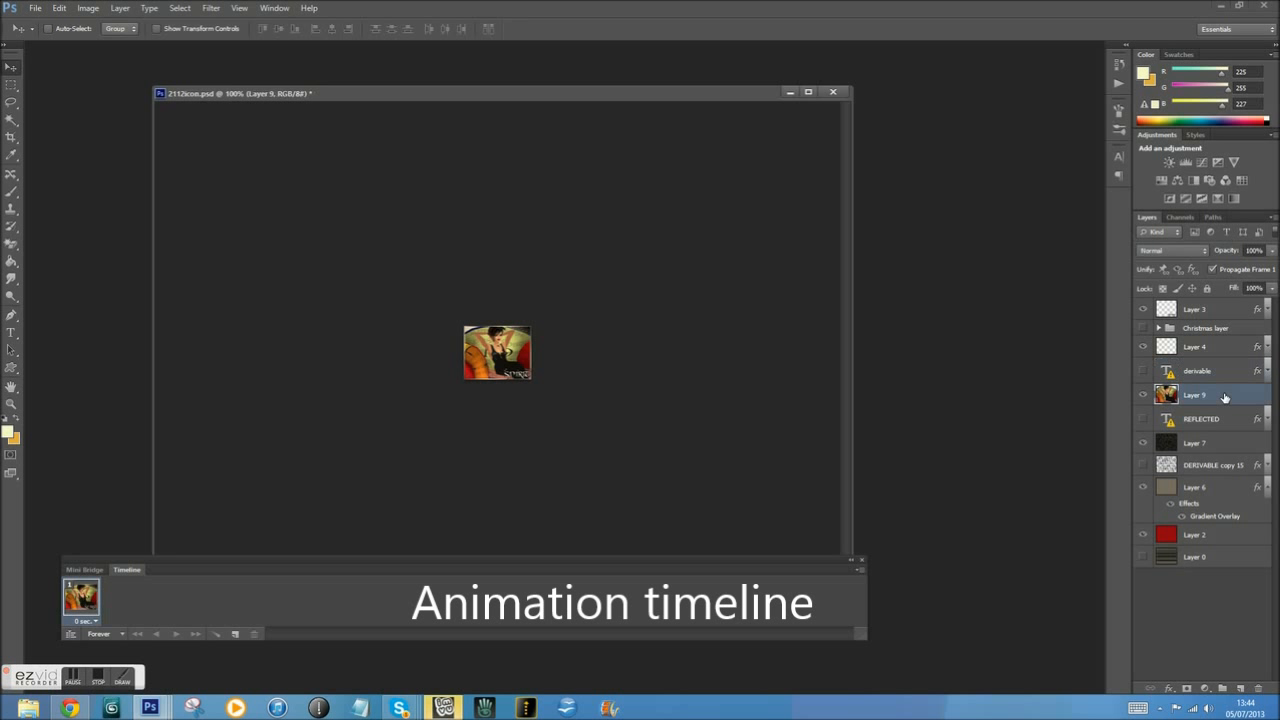
right_click(1225, 397)
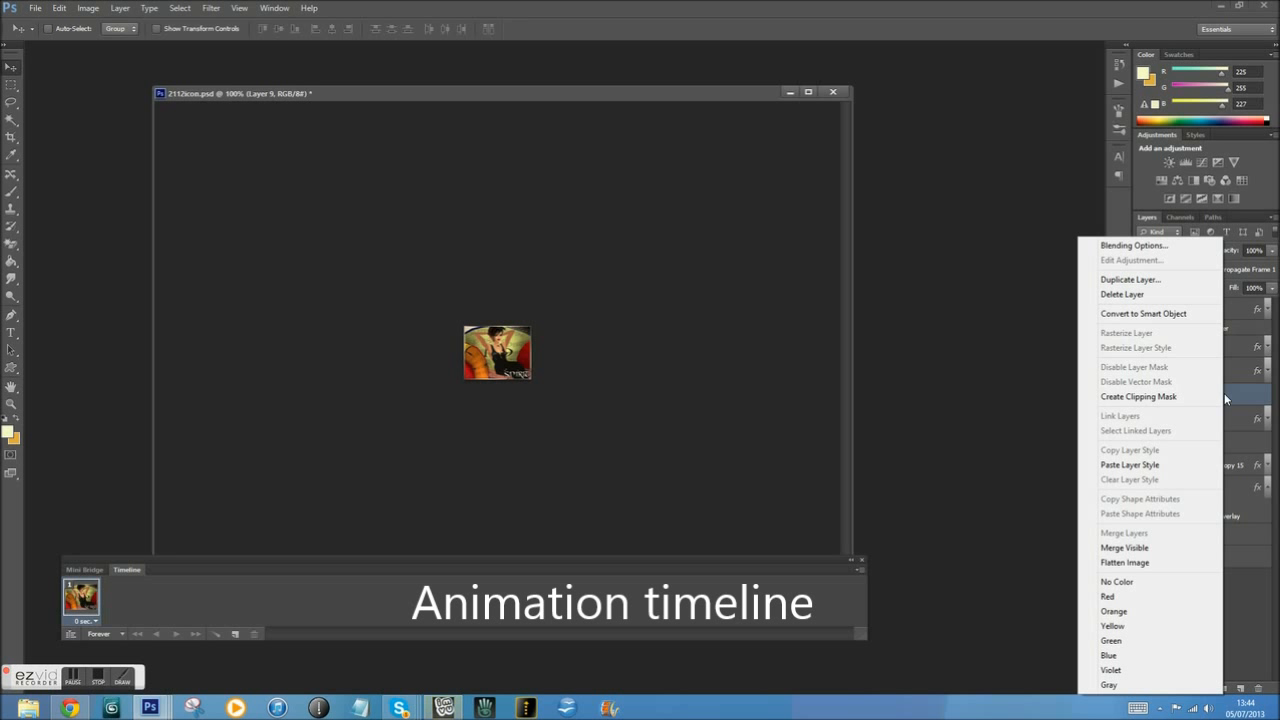
click(1160, 287)
click(775, 220)
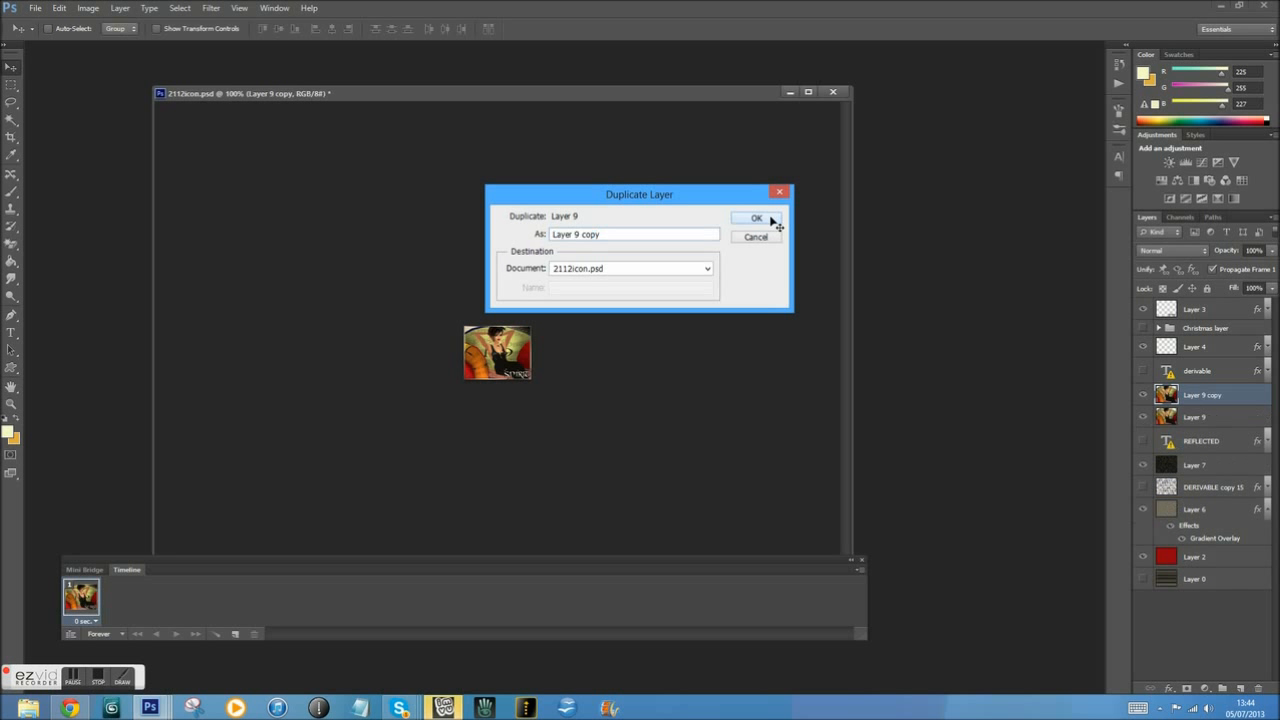
Step: Scale Layer 9 copy down to about 44% and place it so the whole armchair fits inside the icon
key(ctrl+t)
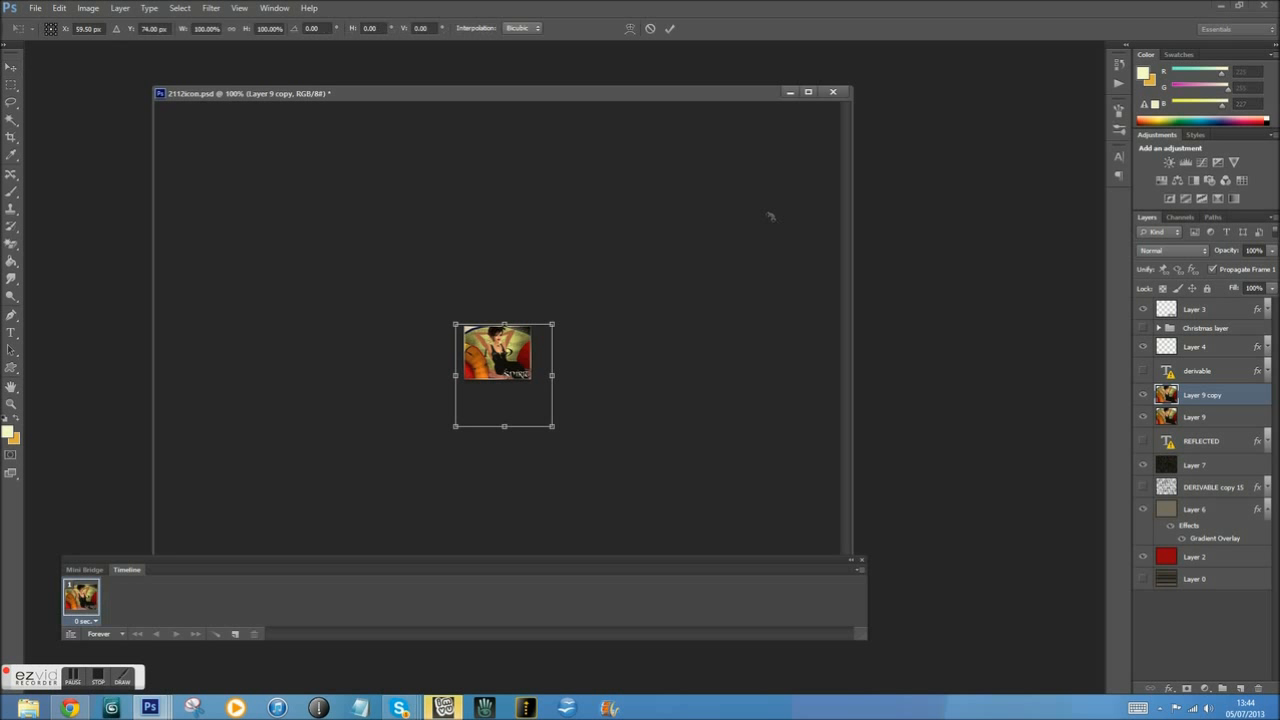
drag(553, 426, 503, 368)
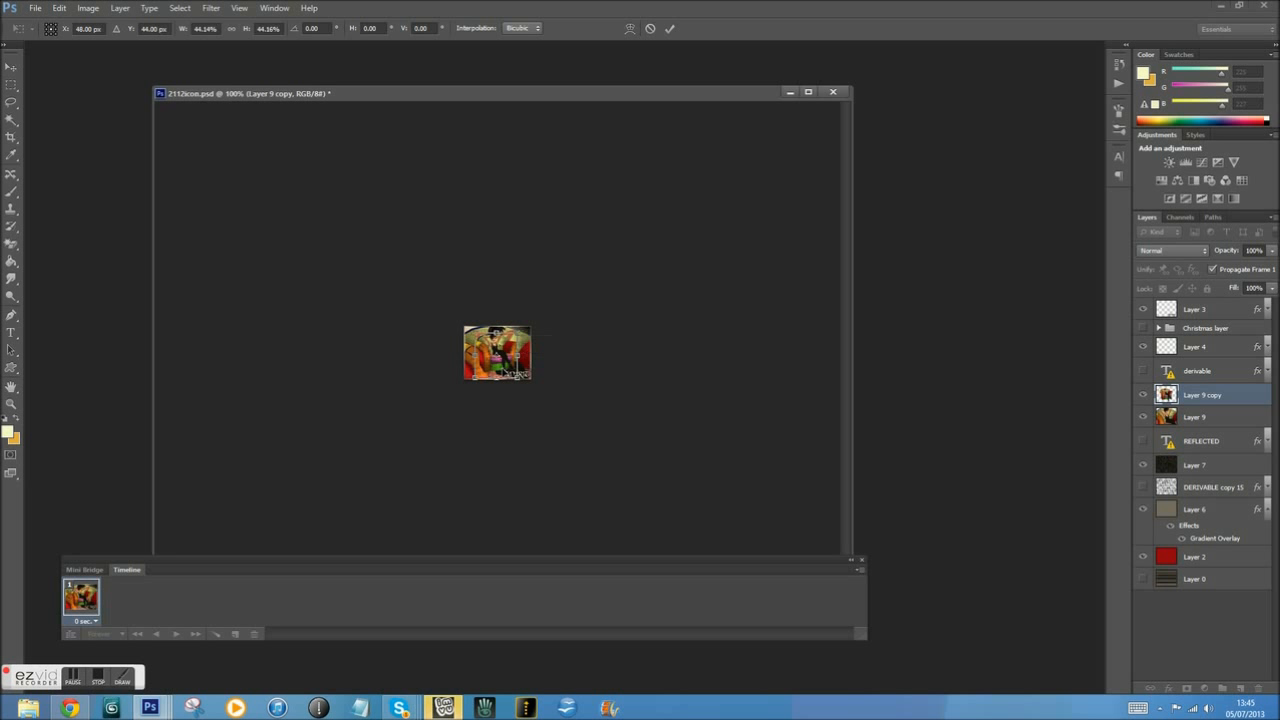
key(Return)
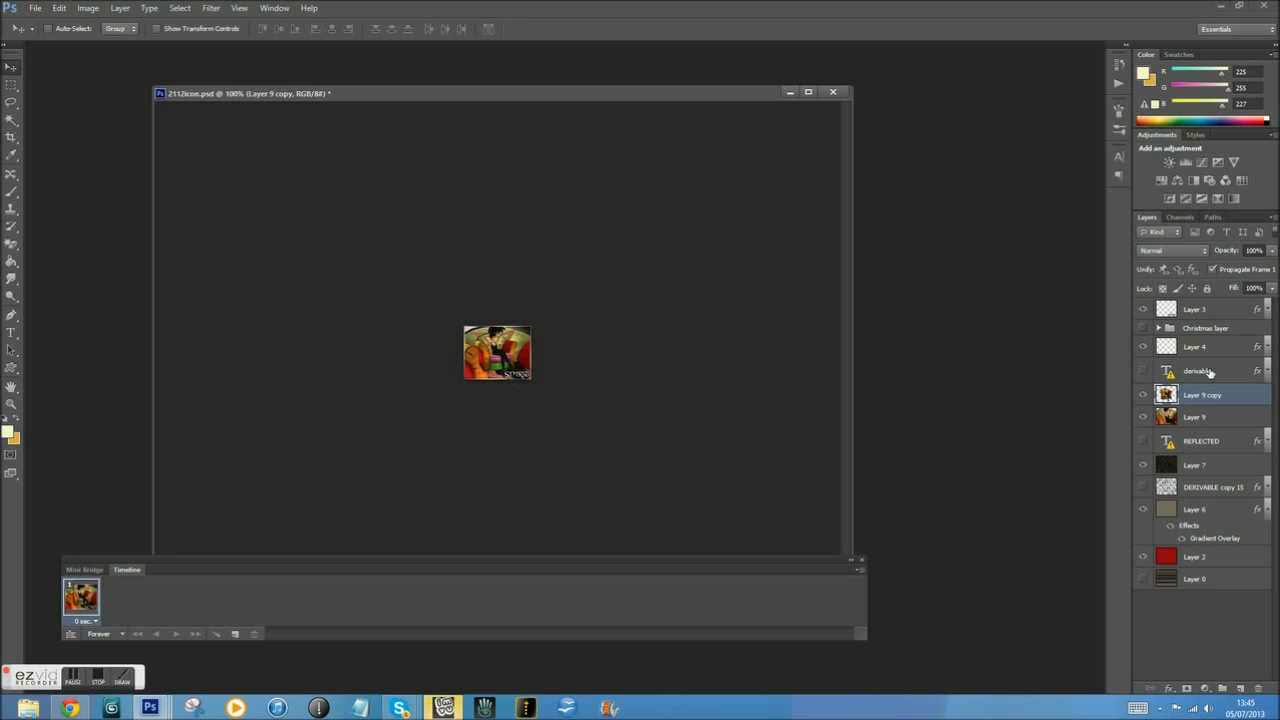
Step: Hide Layer 9 copy in the first animation frame and set that frame's delay to 1.0 second
click(1143, 395)
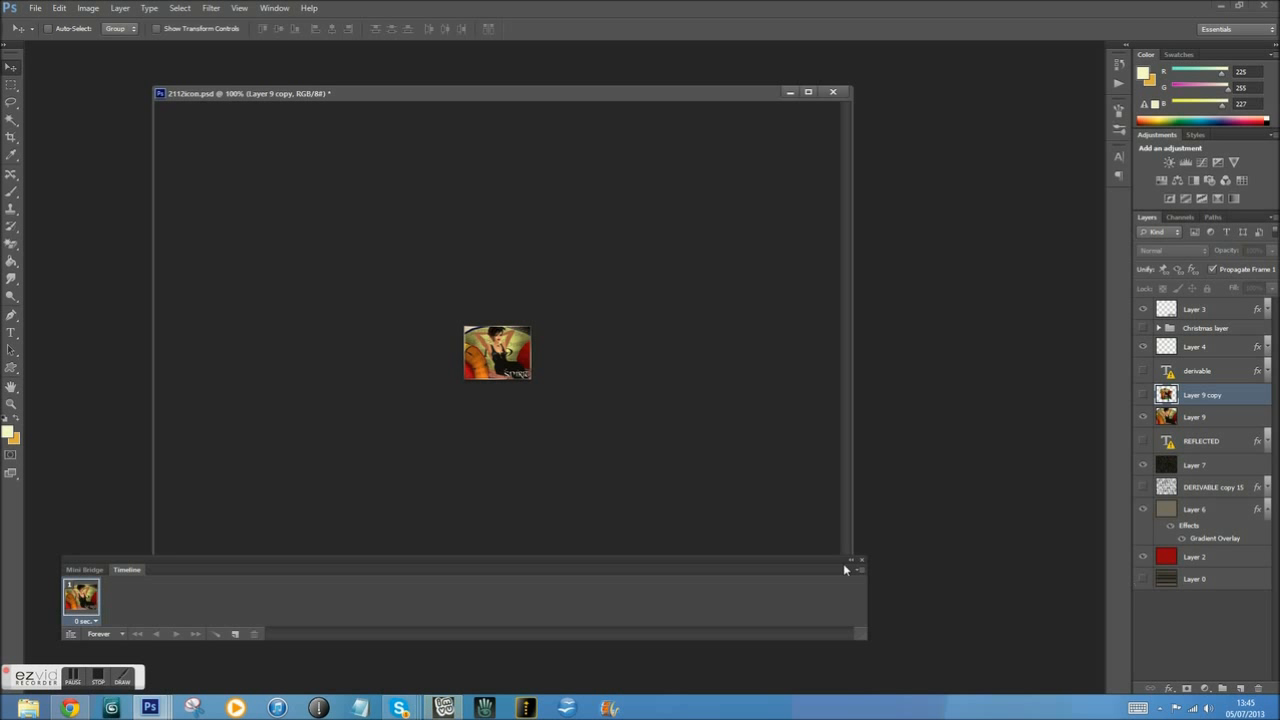
click(84, 622)
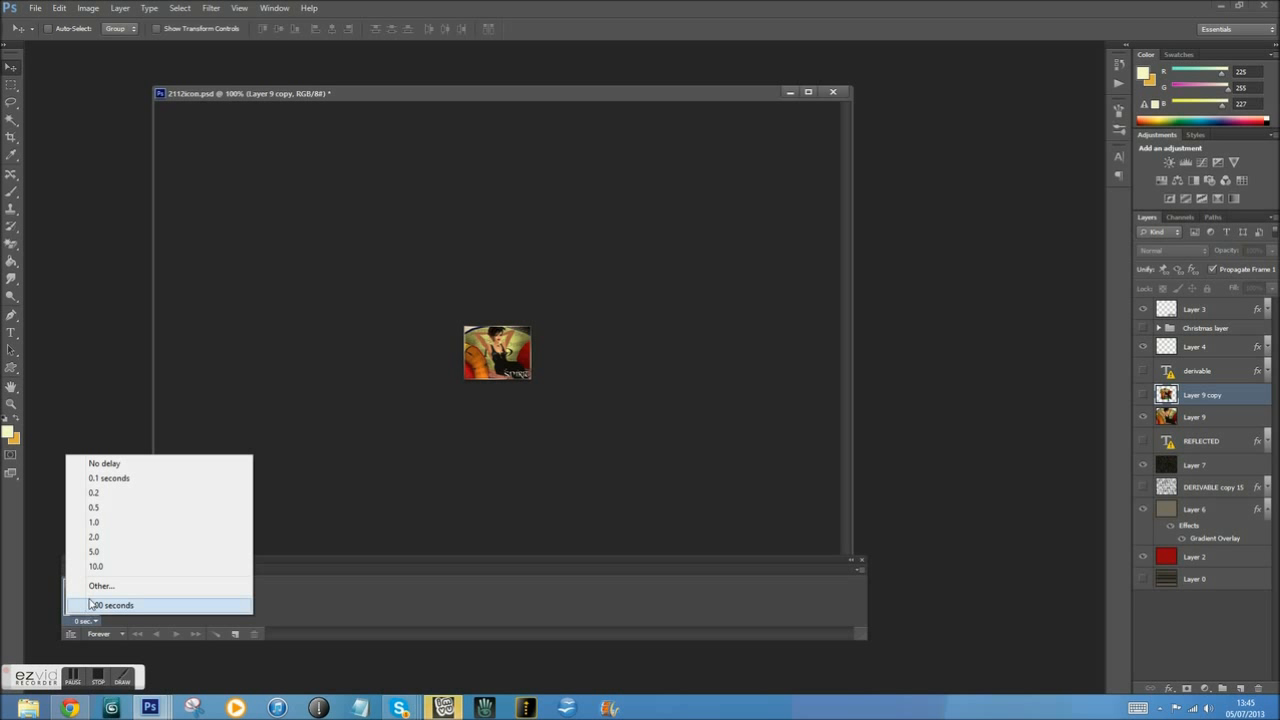
click(134, 522)
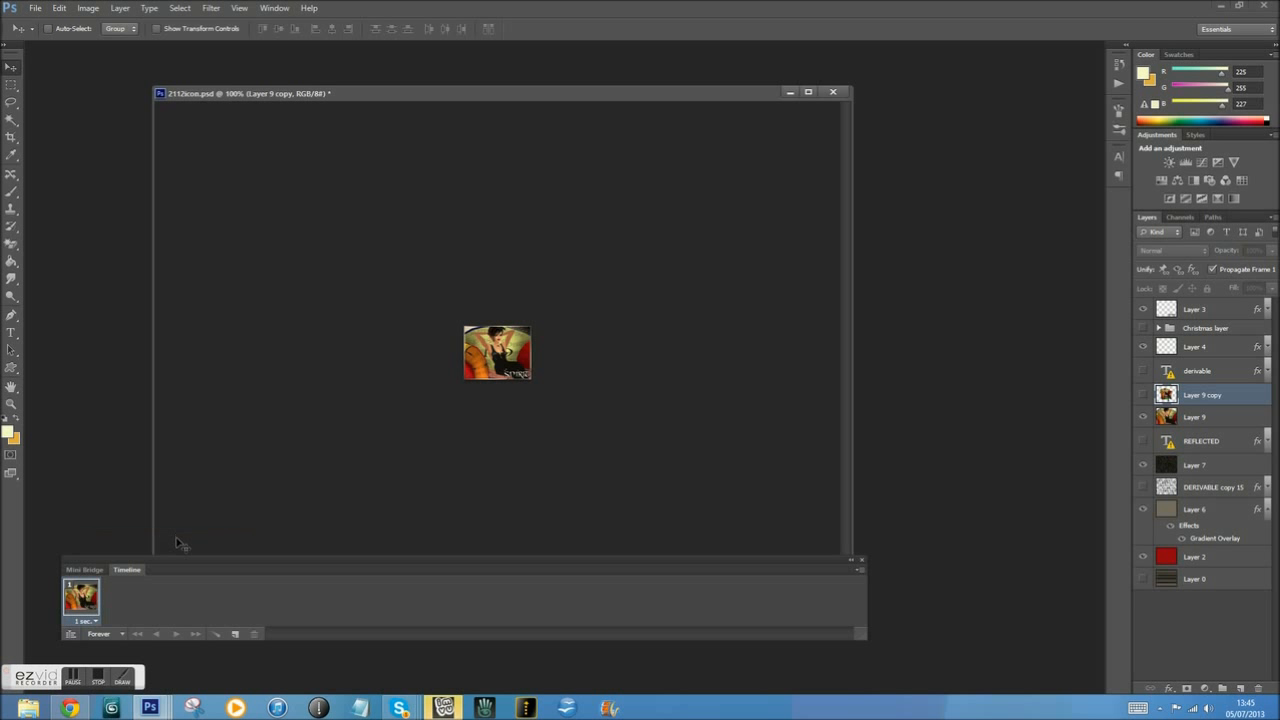
Step: Add a second animation frame that hides Layer 9 and shows Layer 9 copy with the derivable text
click(236, 634)
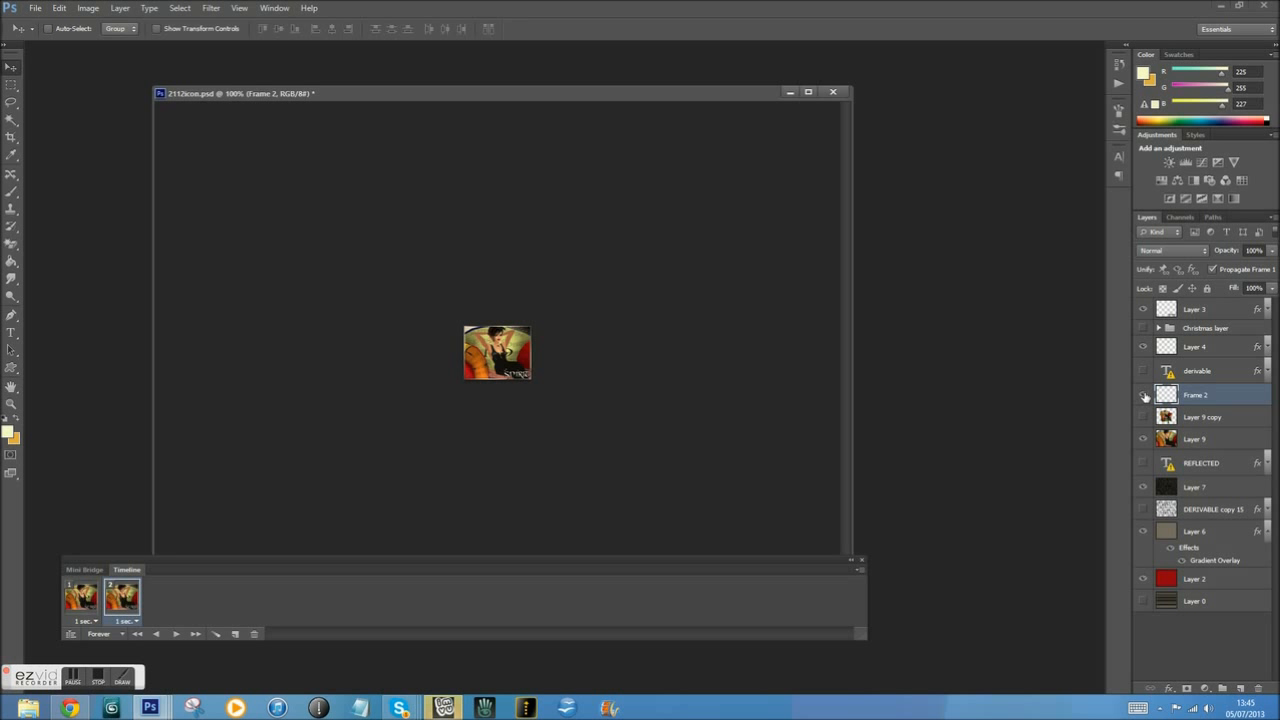
click(1143, 440)
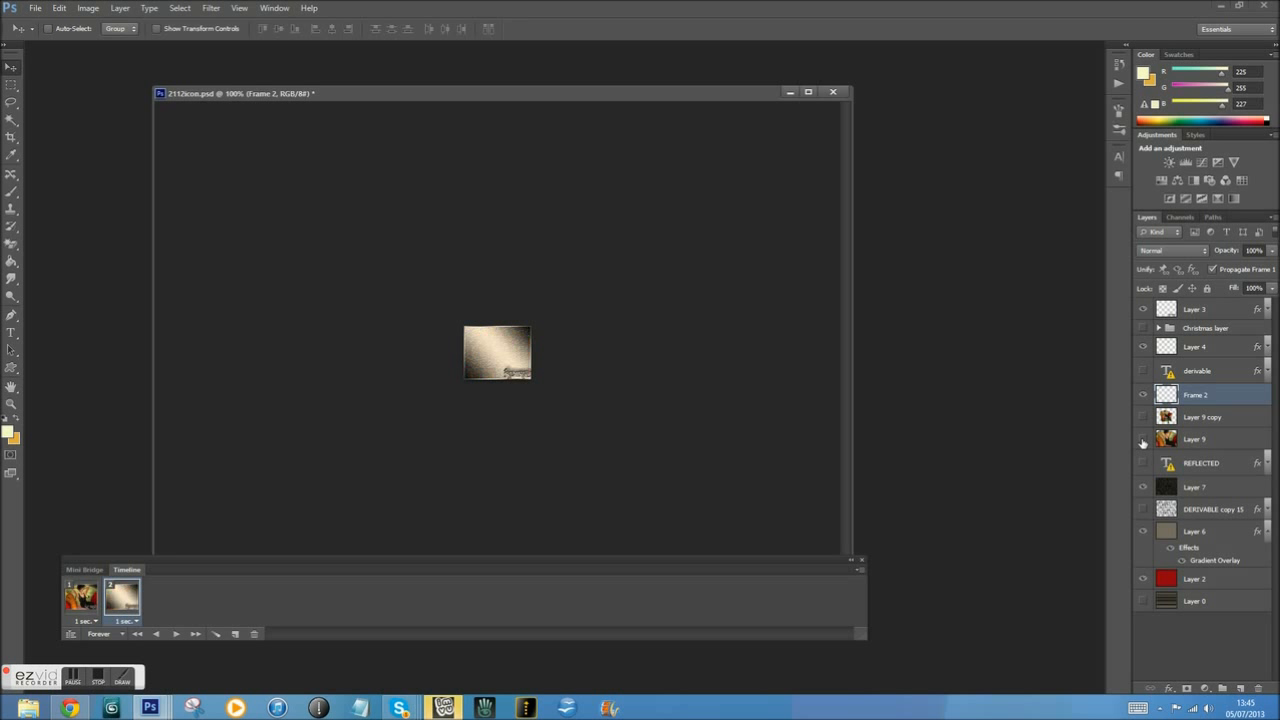
click(1143, 419)
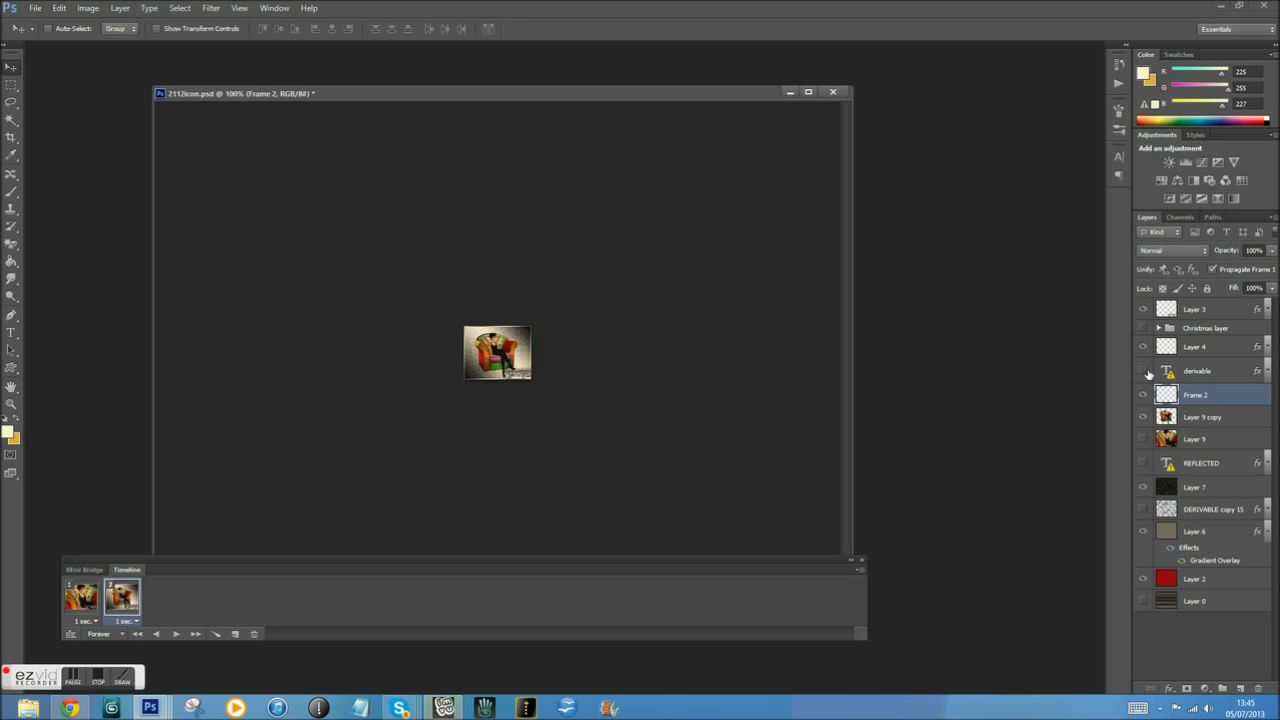
click(1144, 371)
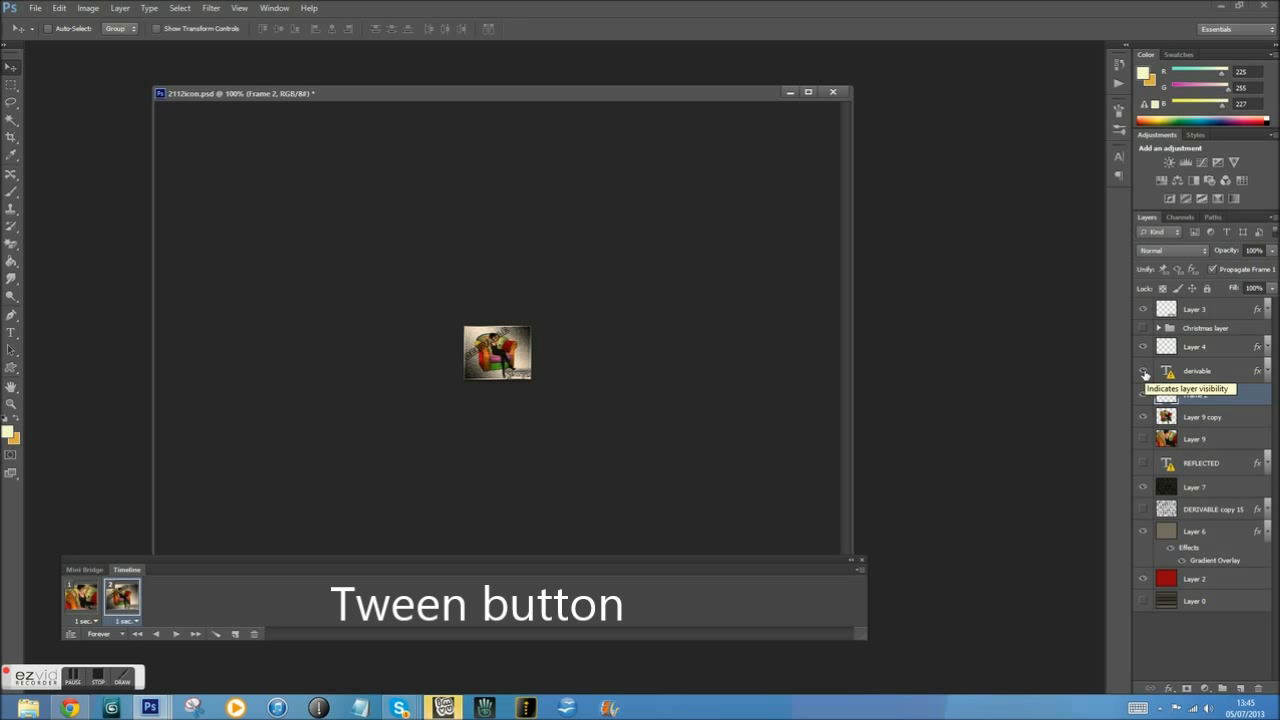
Step: Tween the first animation frame with the next frame, adding 3 in-between frames across all layers
click(82, 598)
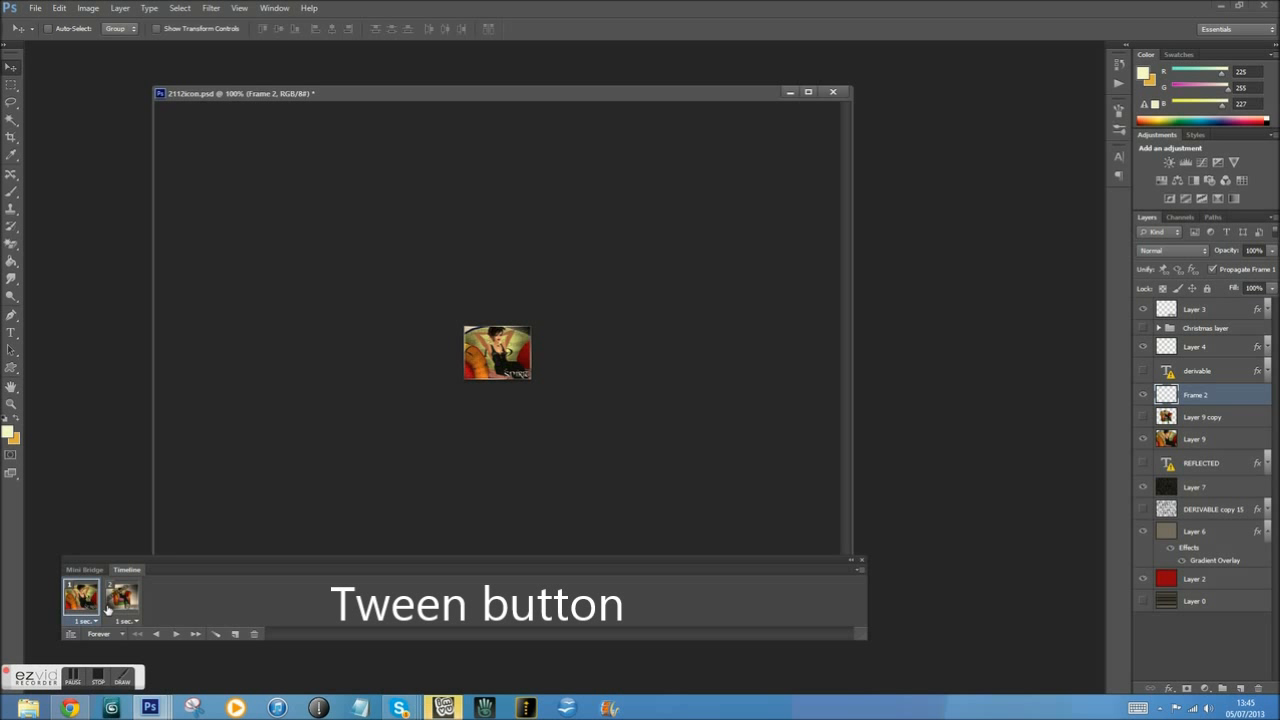
click(217, 634)
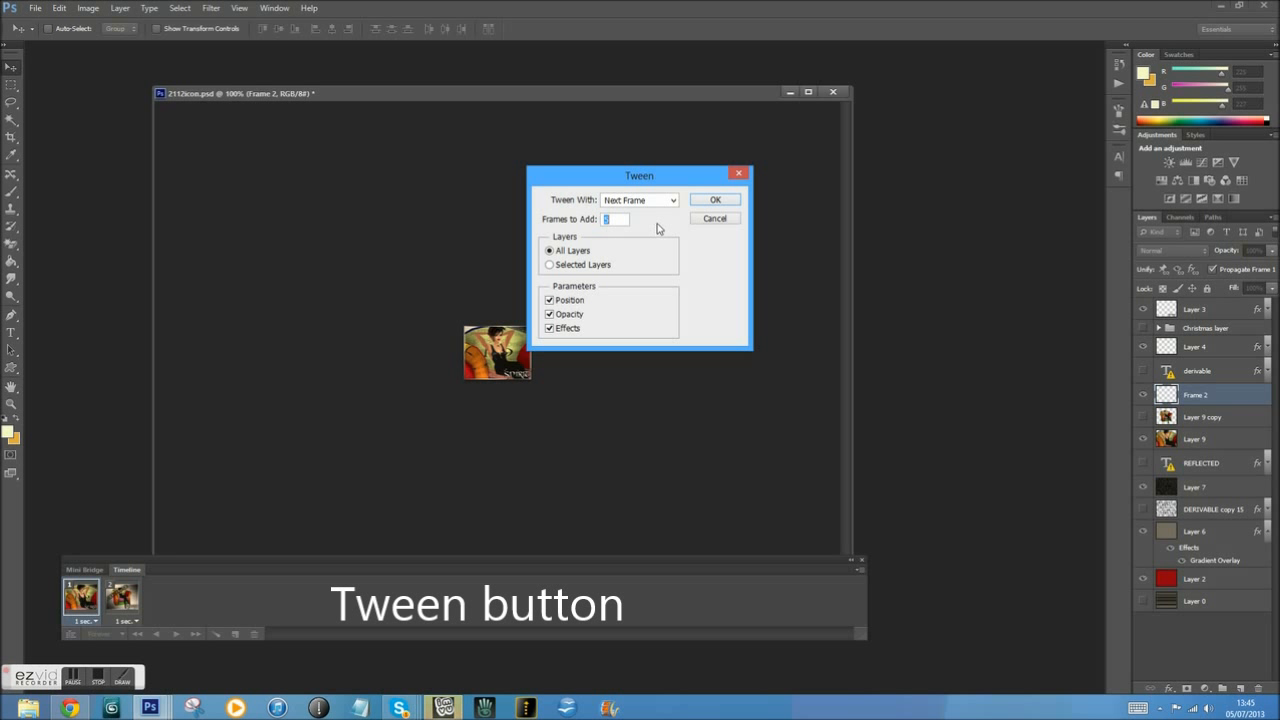
key(Return)
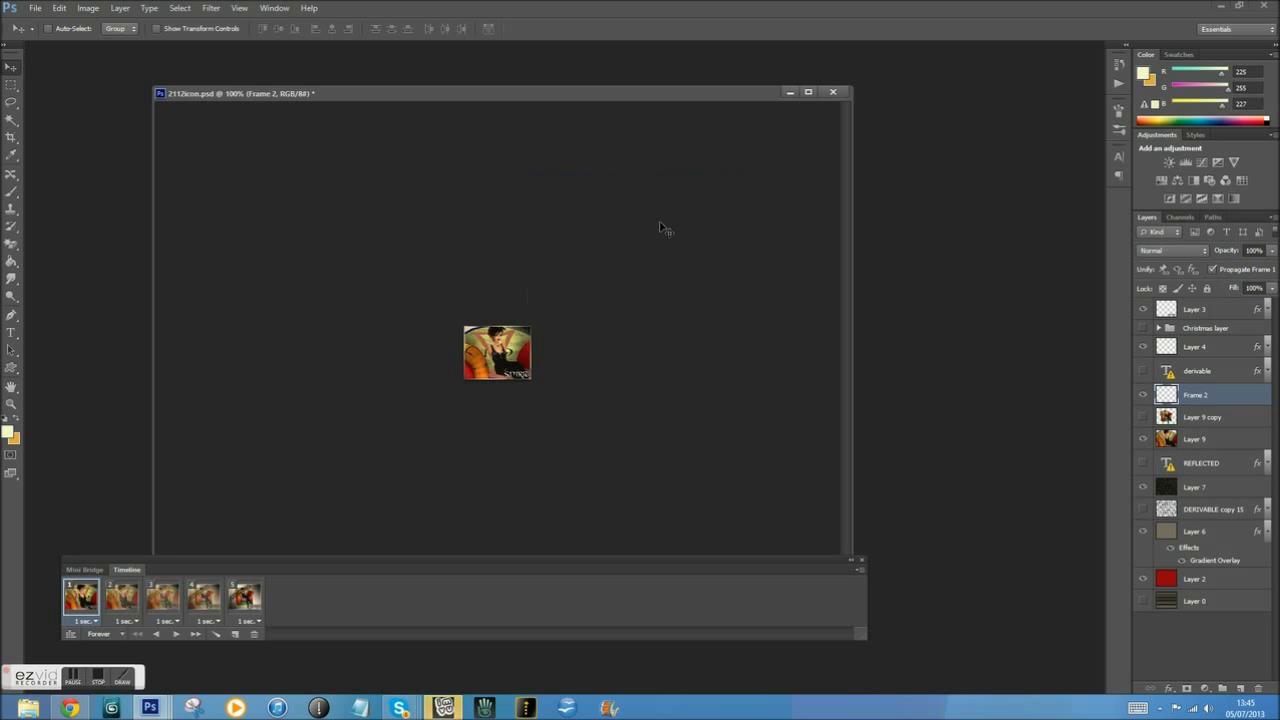
Step: Set the delay of in-between frames 2 to 4 to 0.1 seconds
click(126, 600)
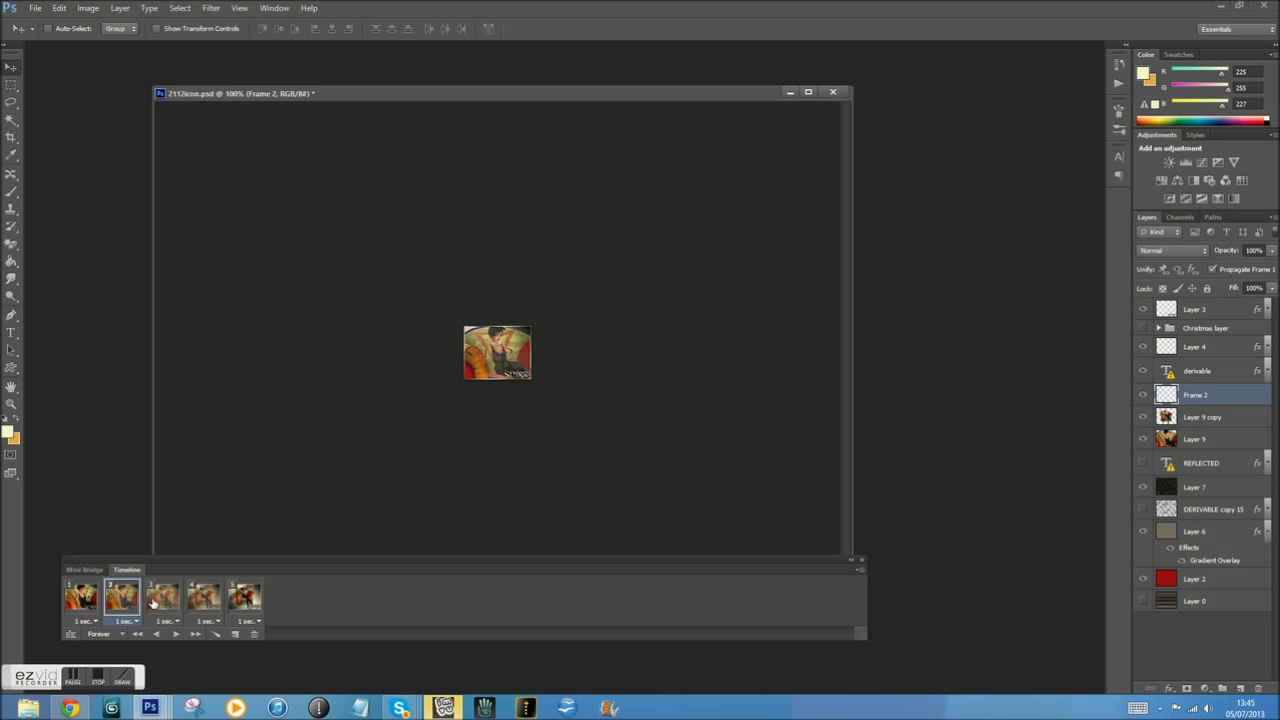
shift+click(205, 601)
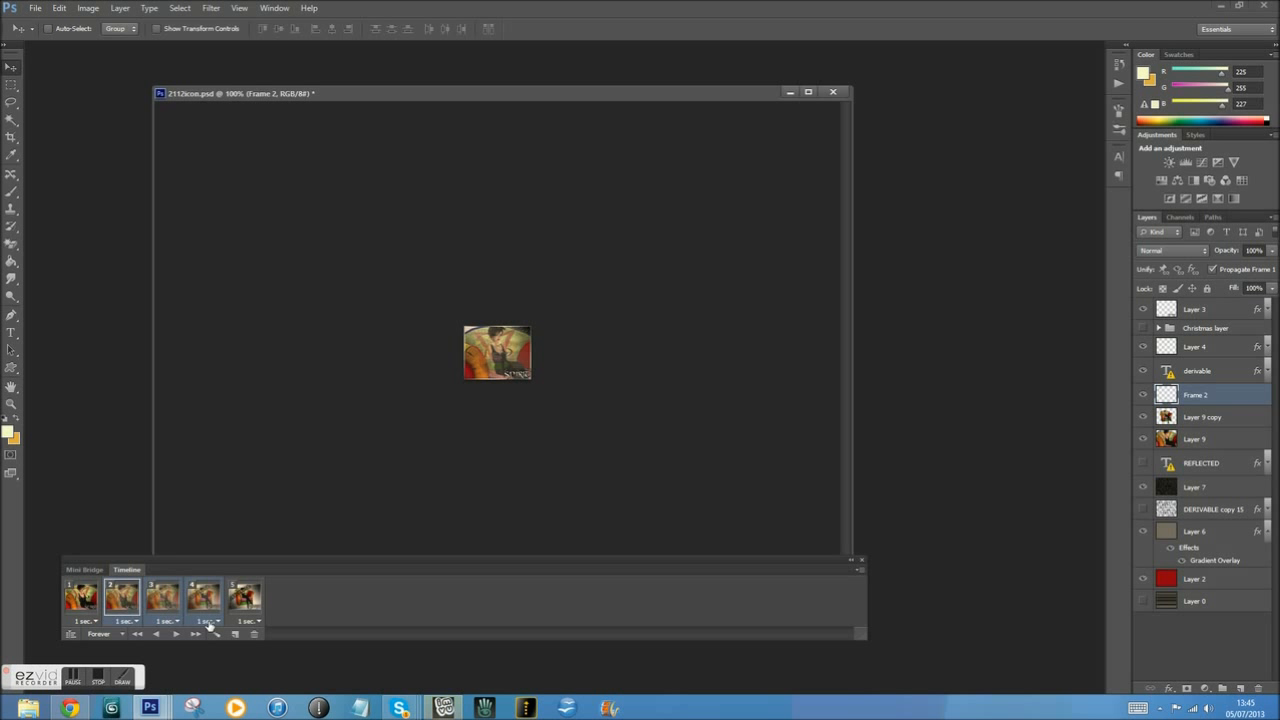
click(209, 622)
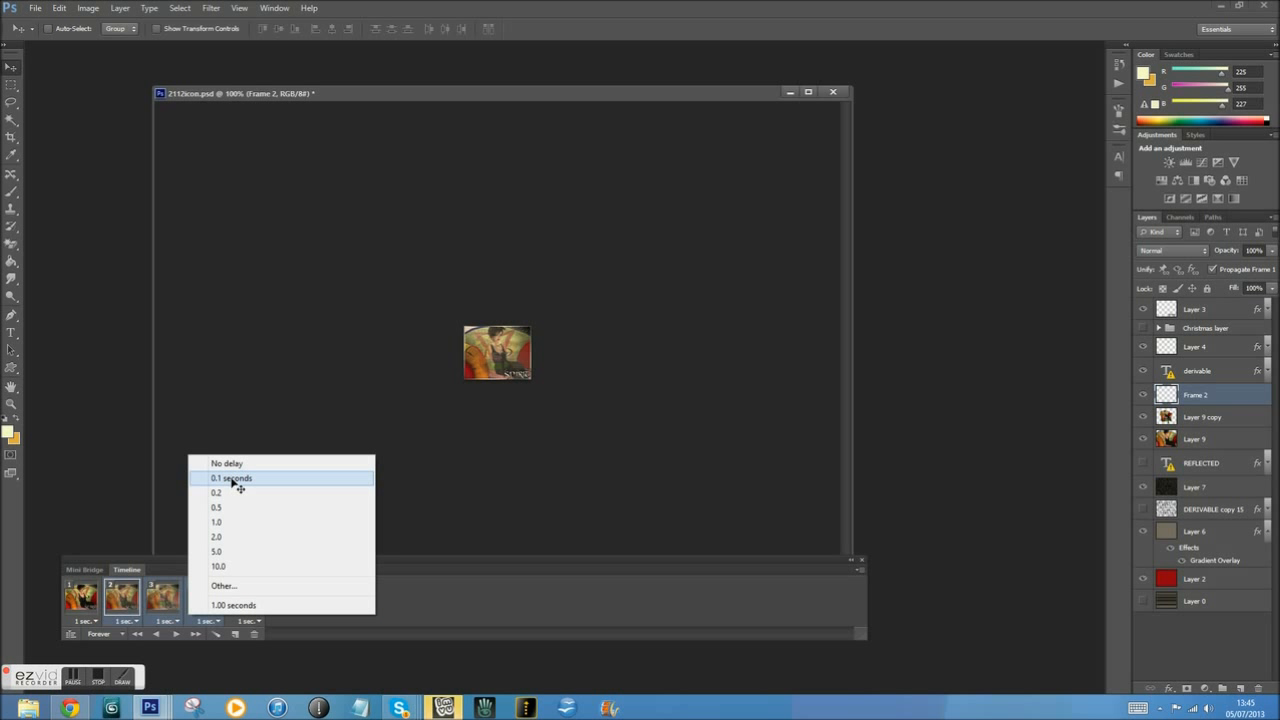
click(233, 481)
Step: Tween the last frame, frame 5, with the First Frame, adding 3 frames across all layers
click(243, 605)
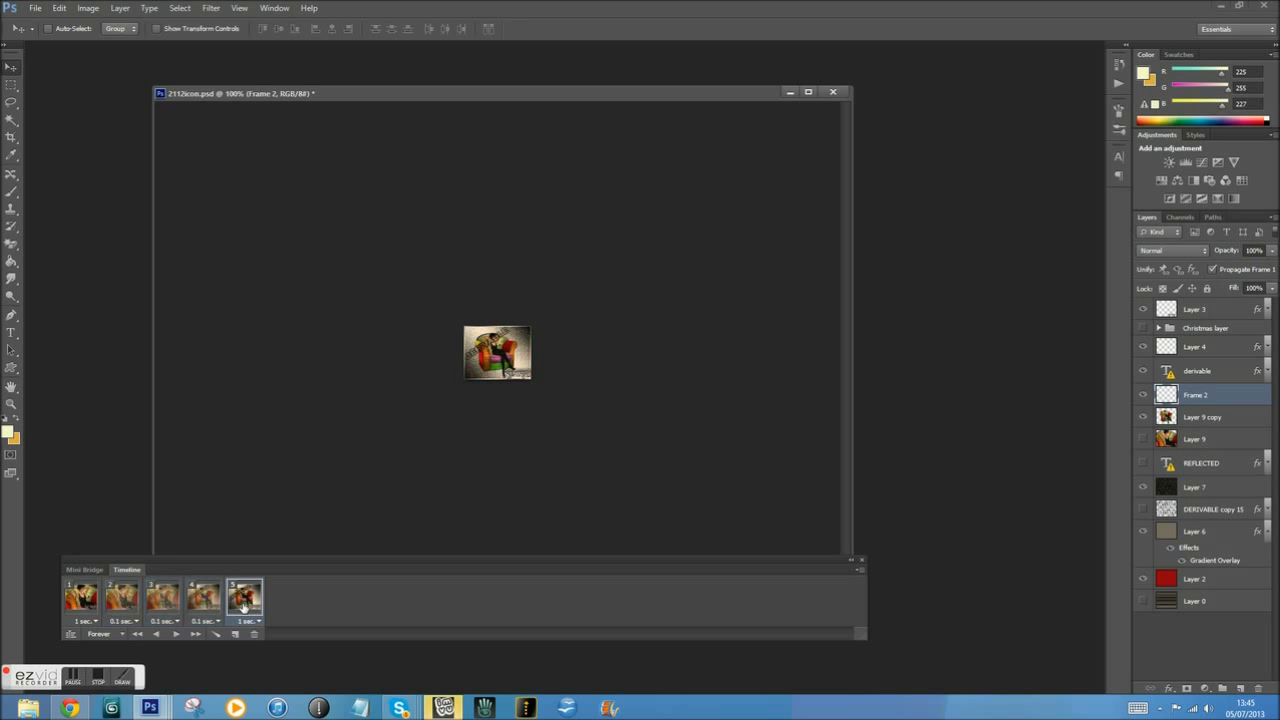
click(213, 637)
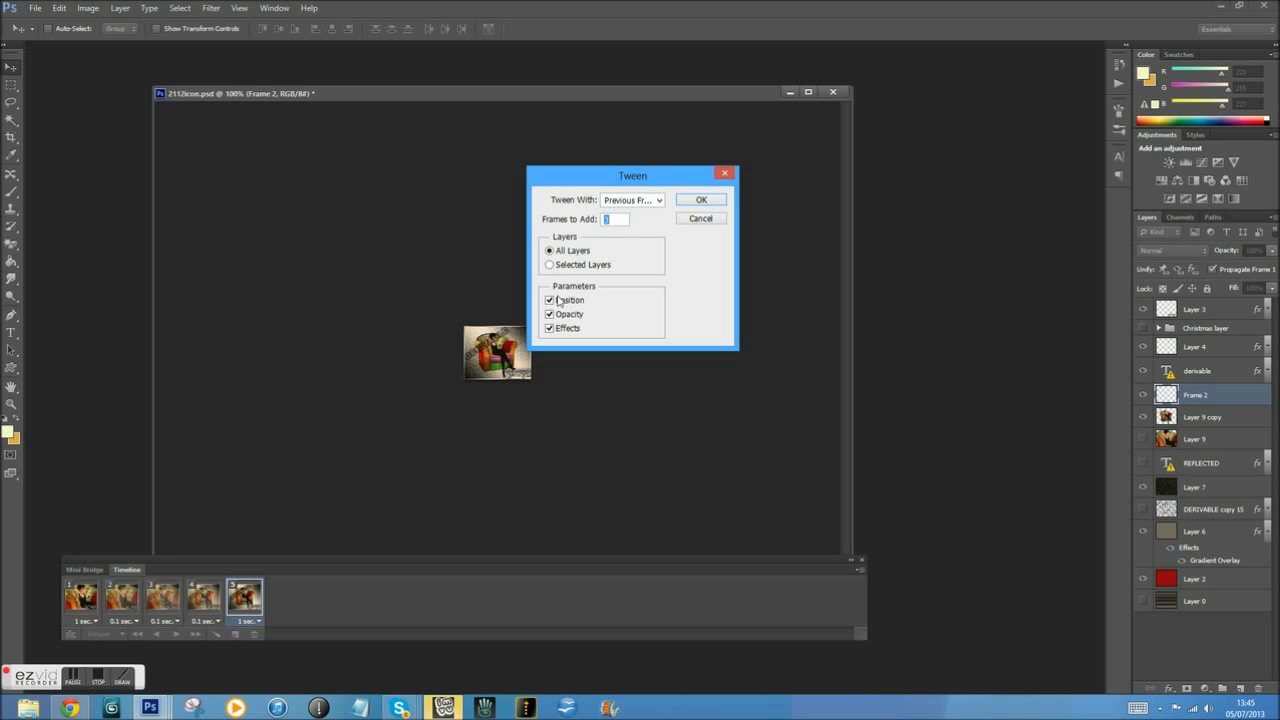
click(646, 200)
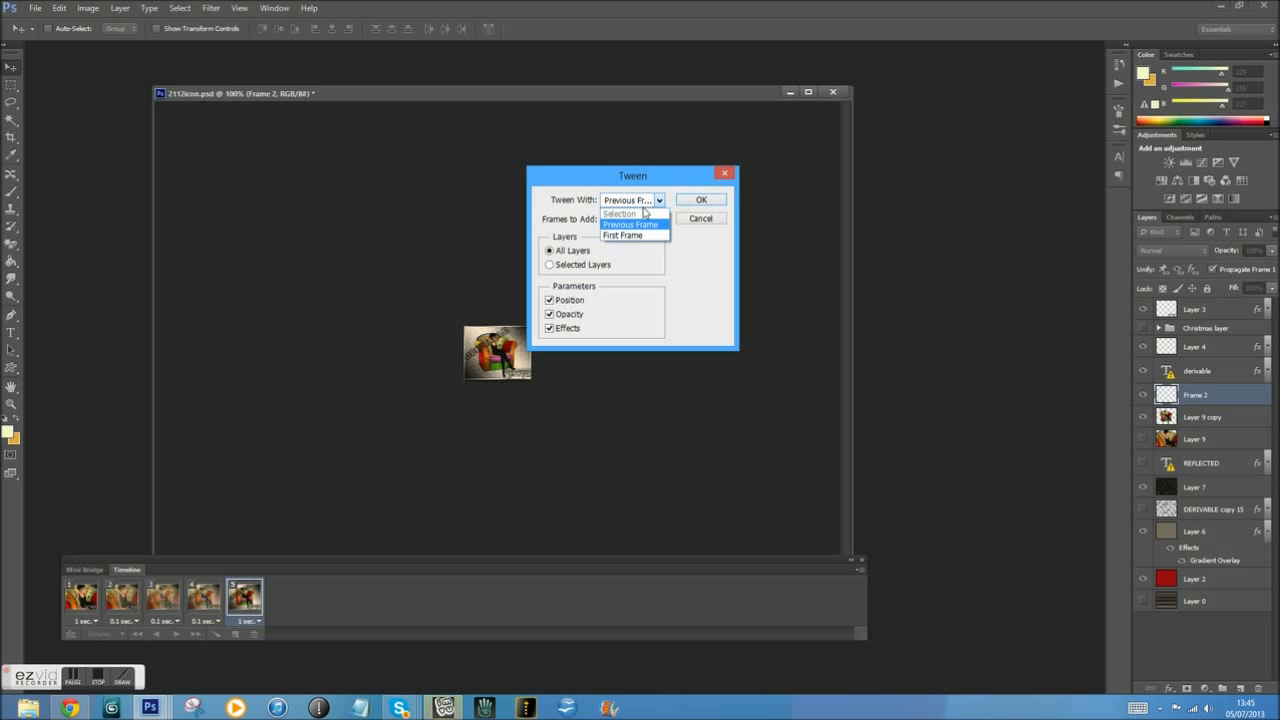
click(641, 237)
click(701, 203)
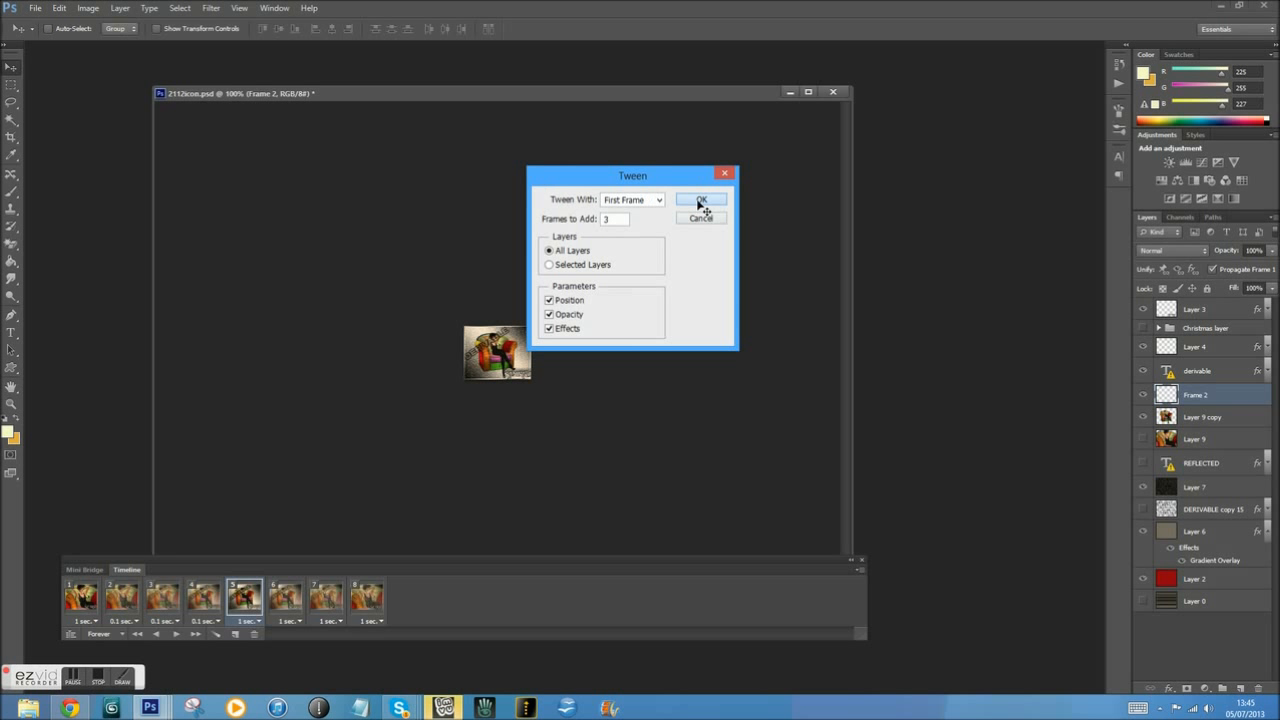
Step: Set the delay of frames 6 to 8 to 0.1 seconds
click(362, 600)
shift+click(283, 600)
click(326, 621)
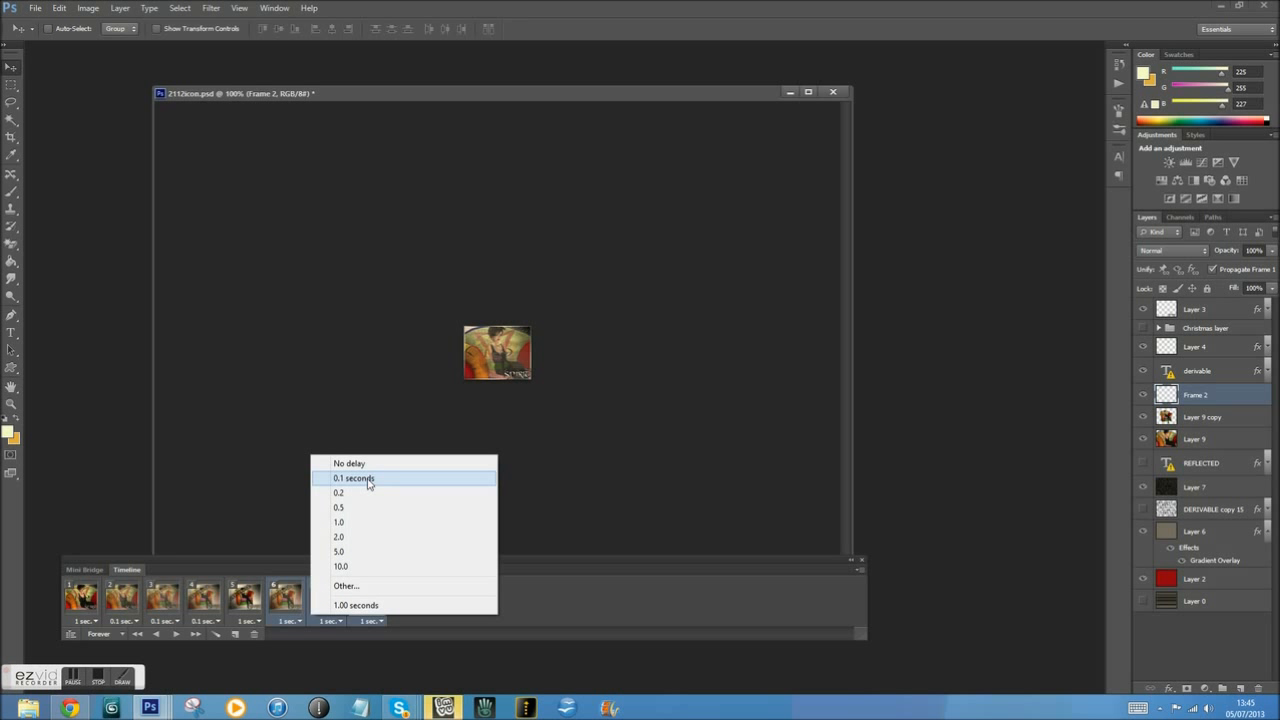
click(368, 481)
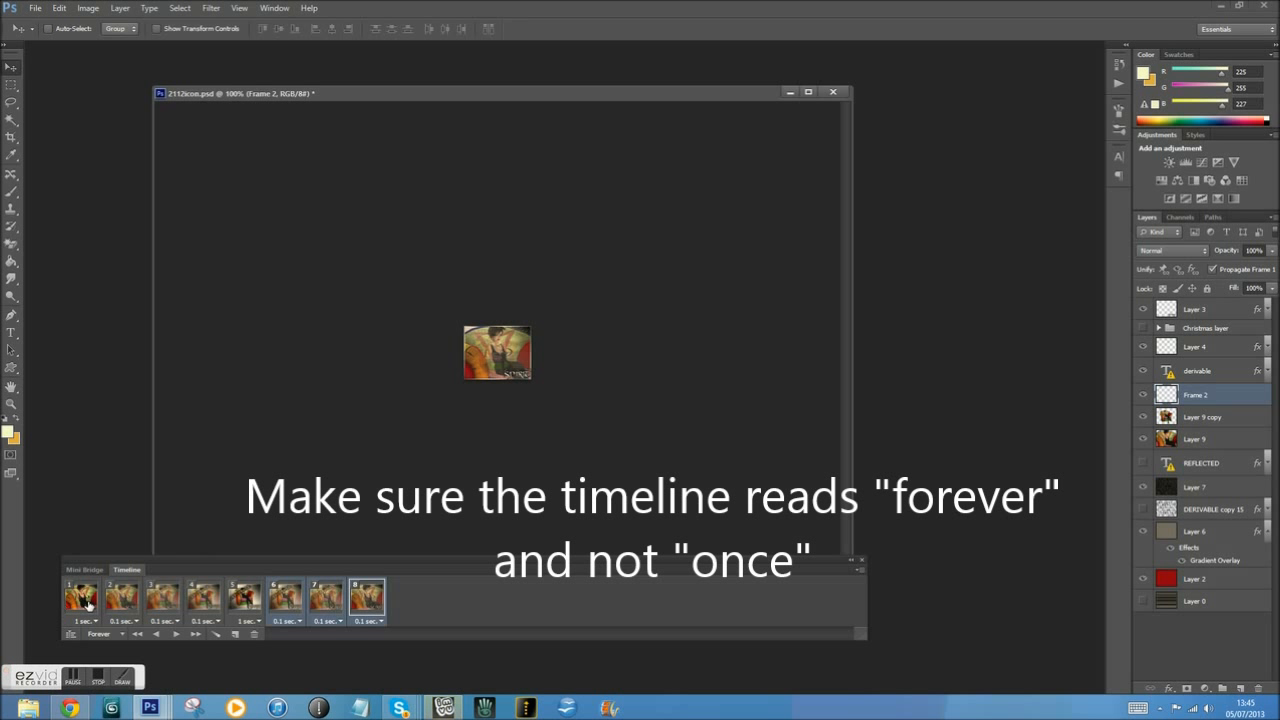
Step: Play the animation from the first frame to check the looping transition, and stop playback
click(87, 604)
click(174, 636)
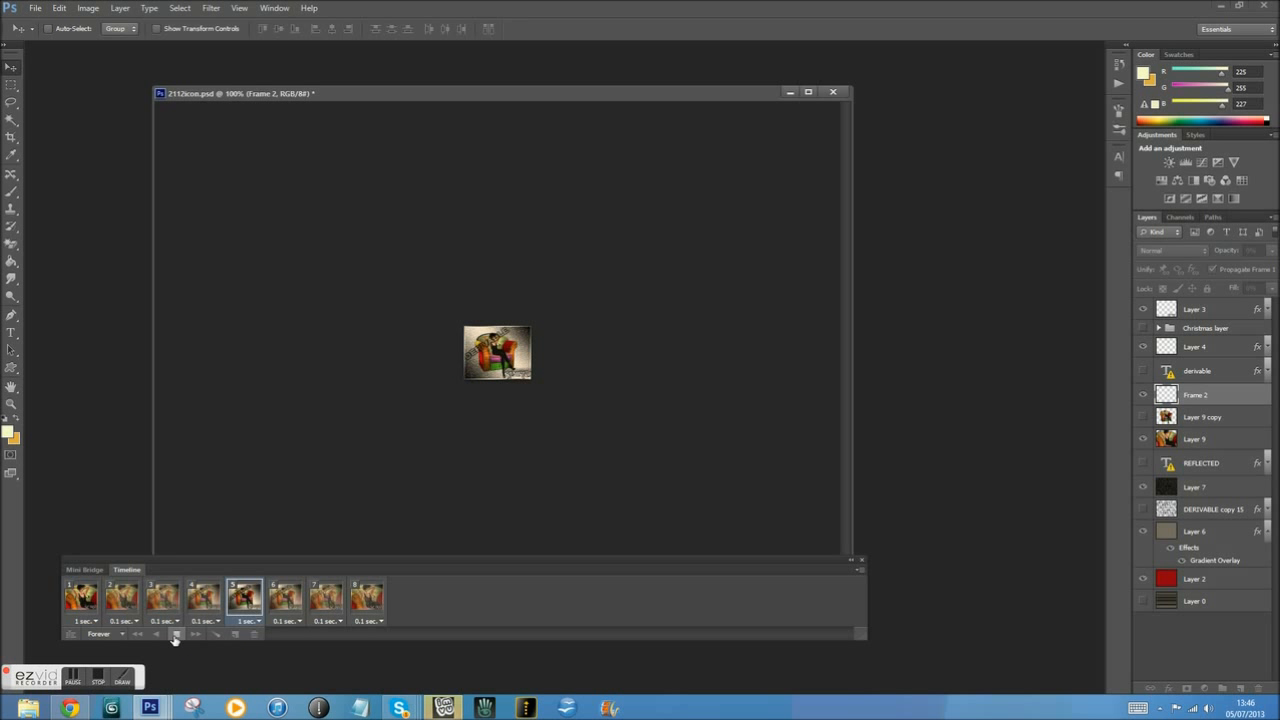
click(175, 635)
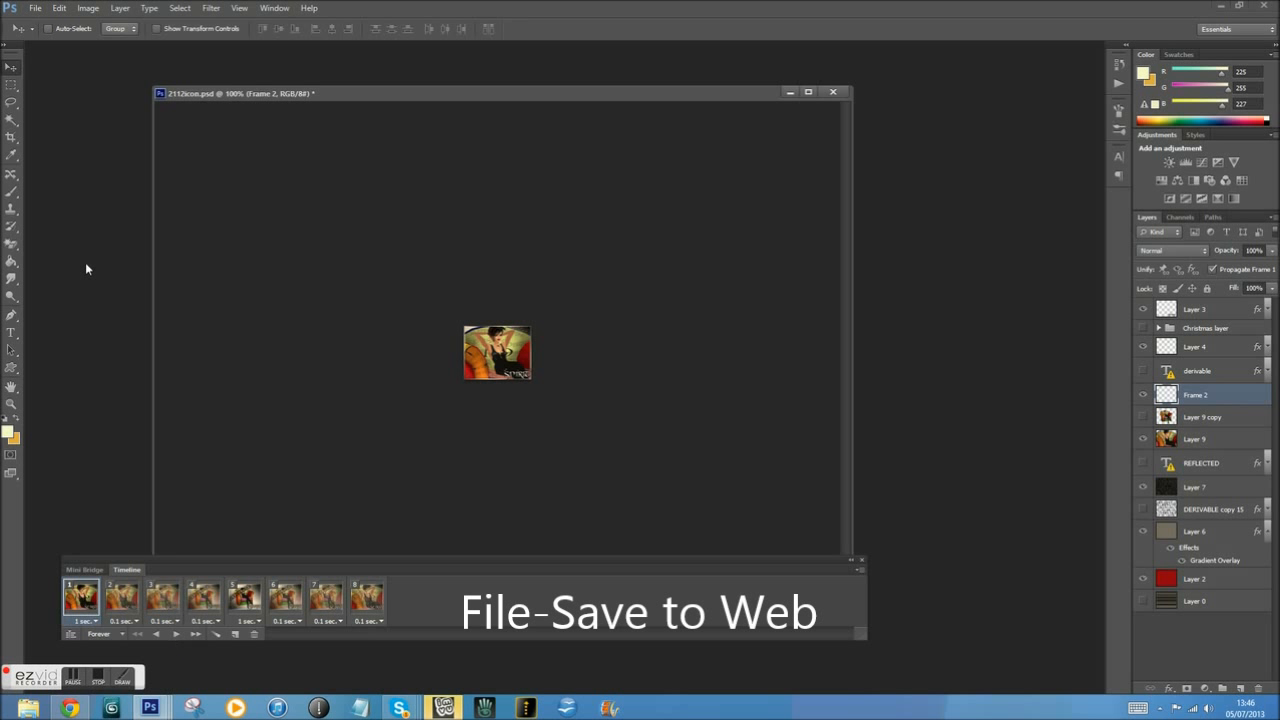
Step: Open the Save for Web export settings for the animated icon
click(35, 8)
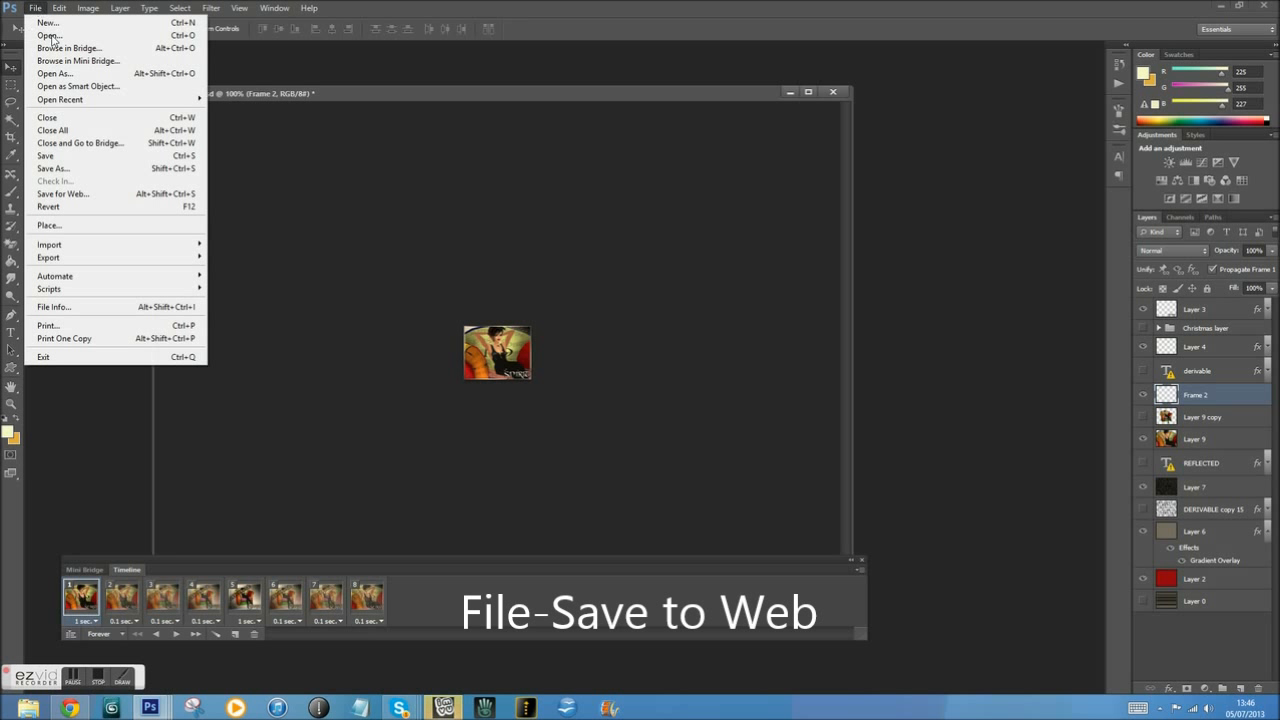
click(58, 196)
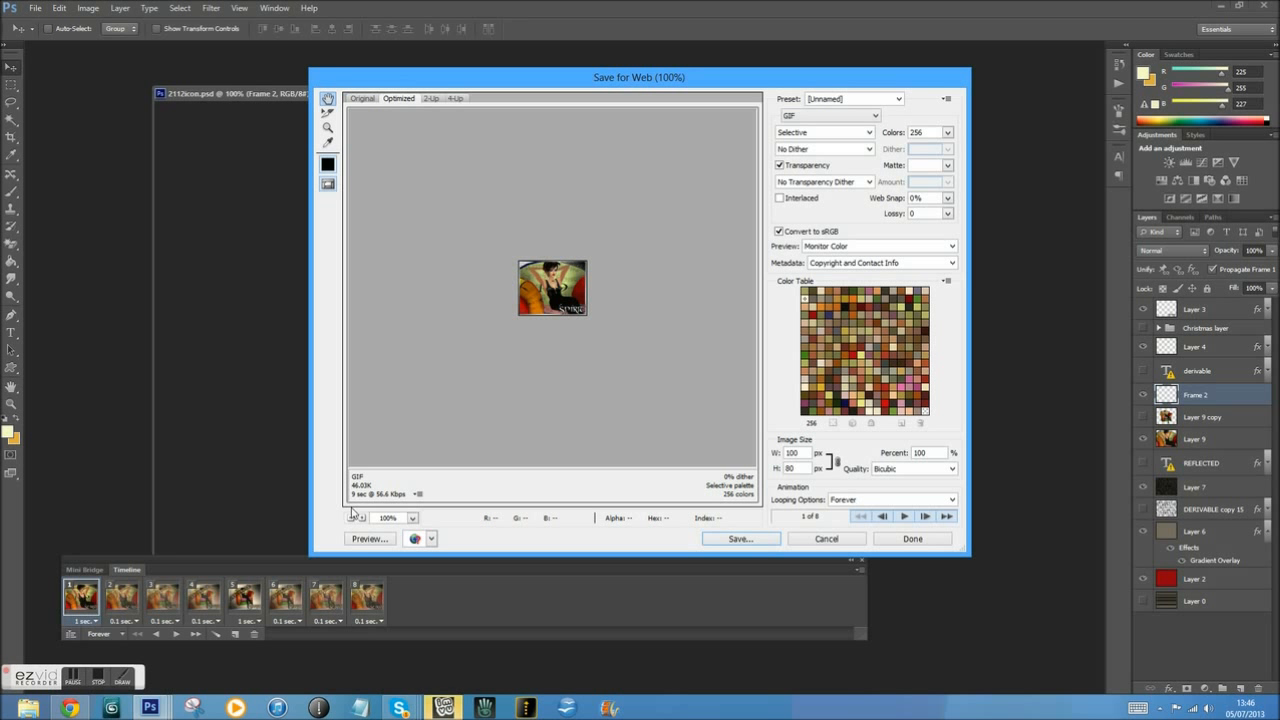
click(89, 678)
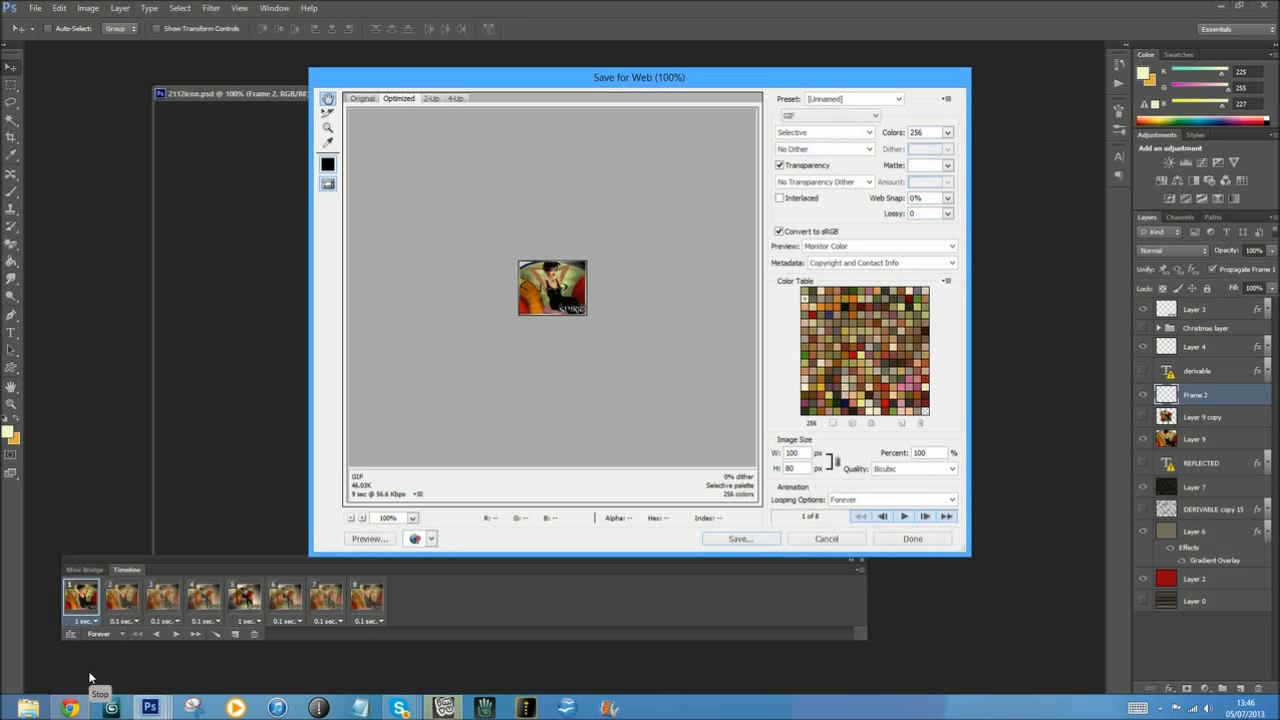